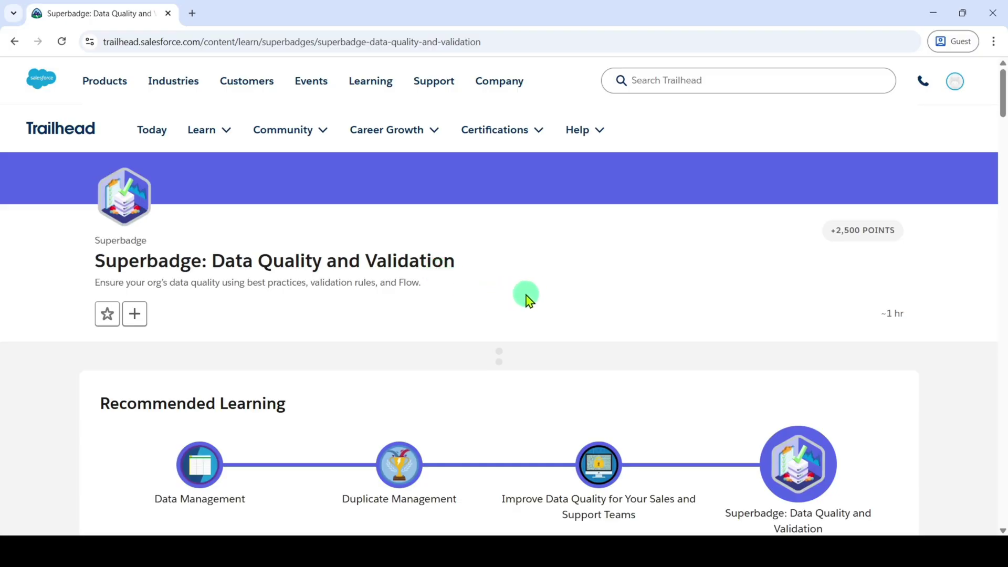
- Scroll the Data Quality and Validation superbadge page down to the Prework Developer Edition sign-up notes
scroll(524, 294, down, 1)
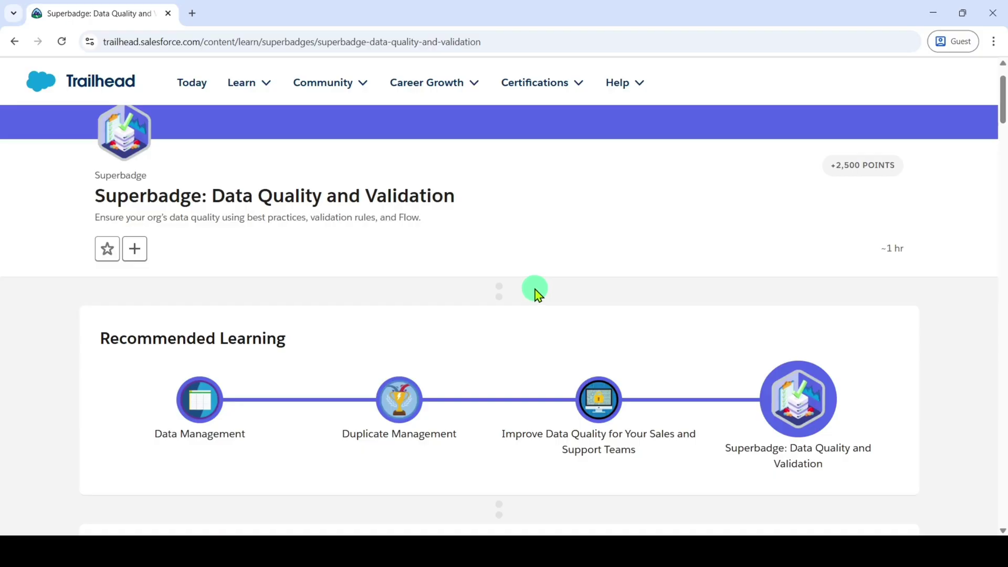
scroll(536, 294, down, 10)
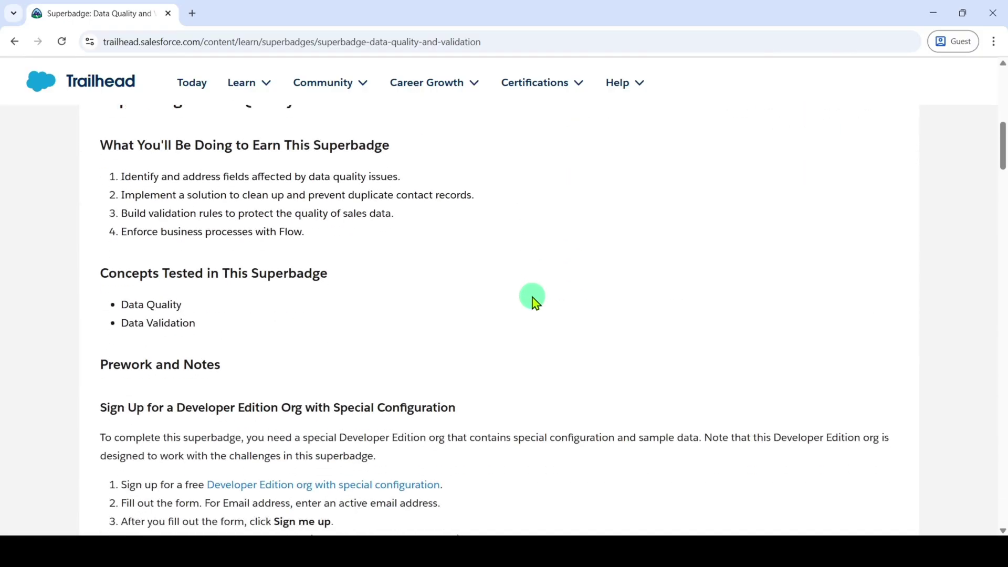
scroll(535, 302, down, 3)
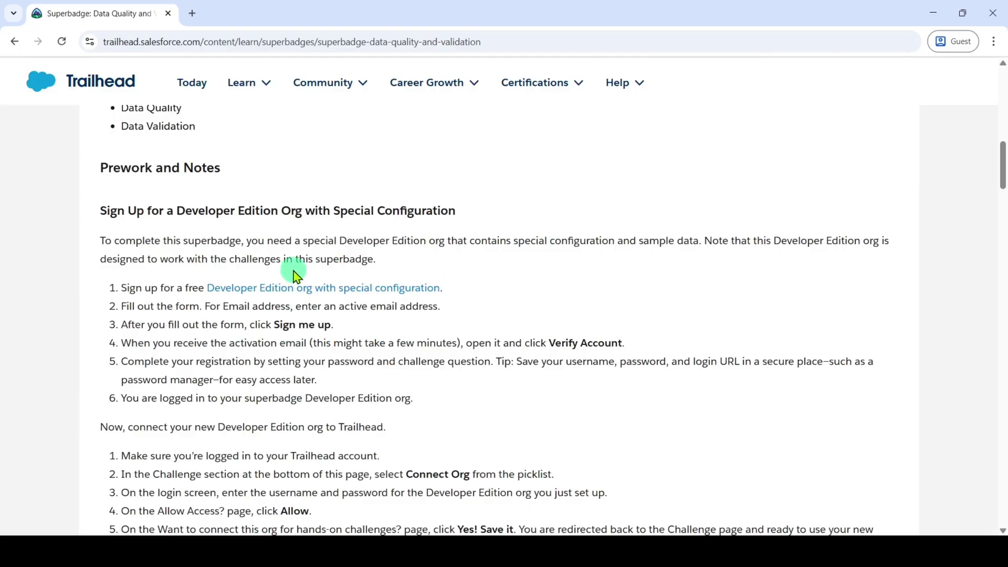
- Open the special Developer Edition org signup form from the superbadge instructions
click(280, 299)
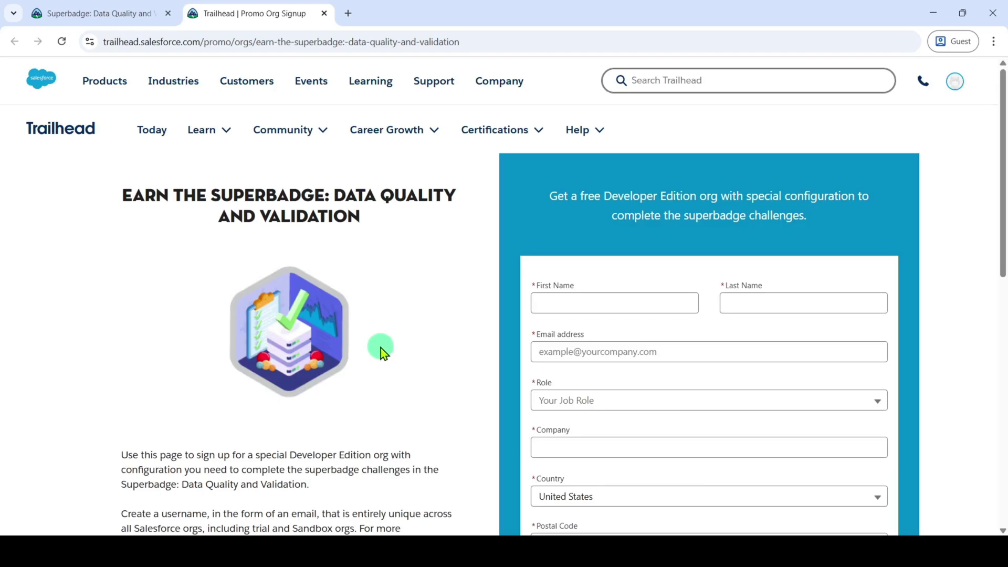
scroll(798, 334, down, 3)
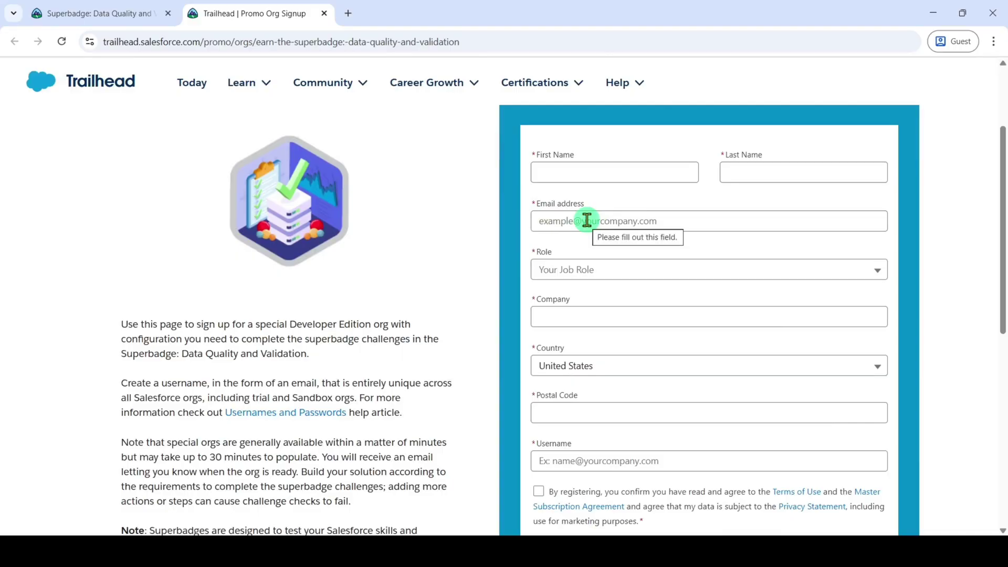
scroll(604, 231, down, 1)
- Fill in the signup form with role Developer, company salesforce, and a username
click(616, 205)
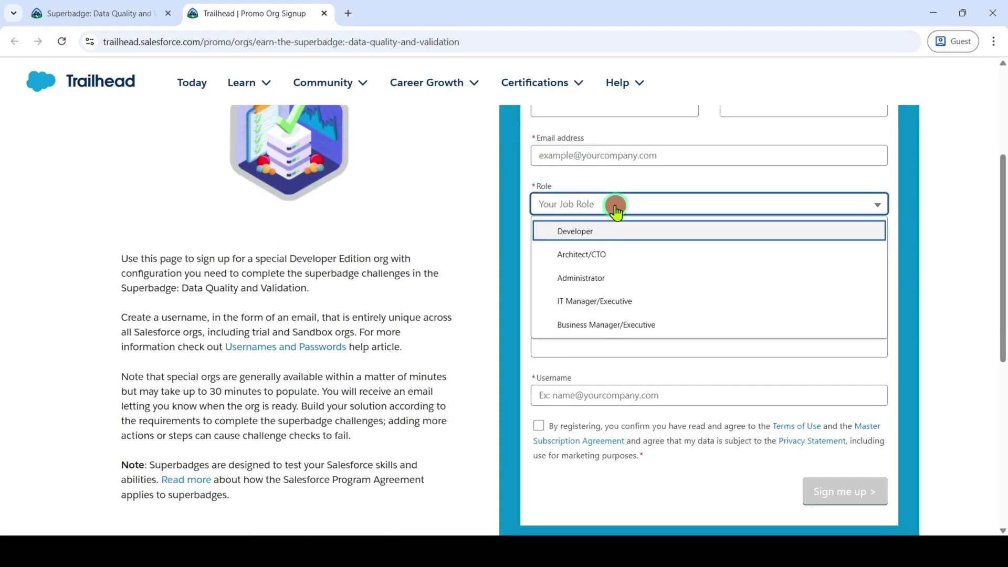
click(606, 235)
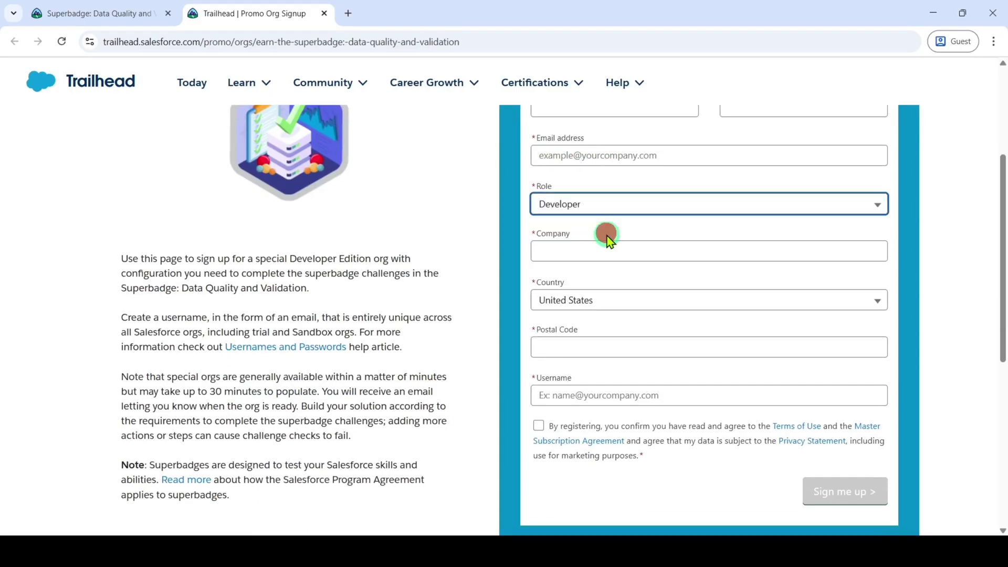
click(576, 253)
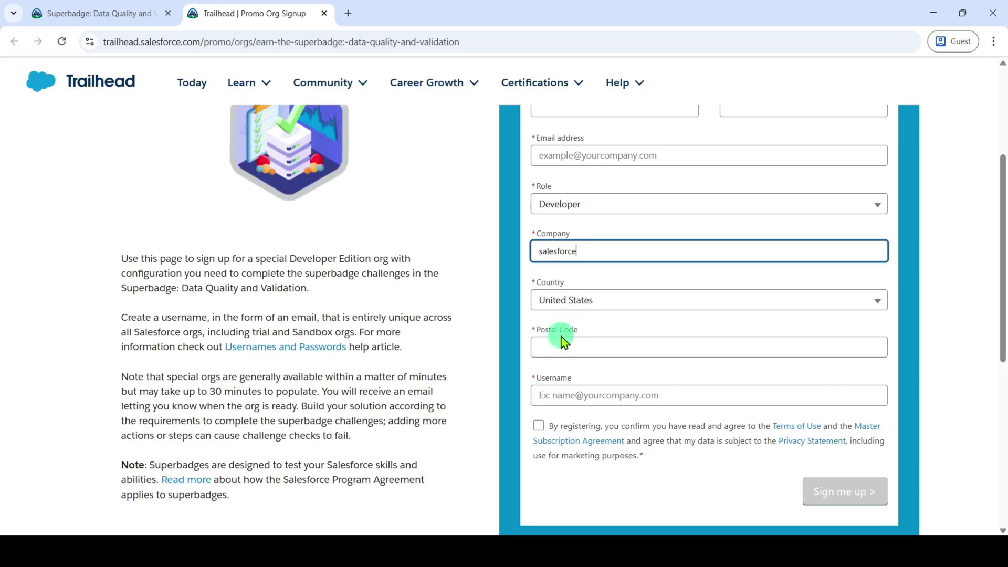
scroll(638, 323, down, 1)
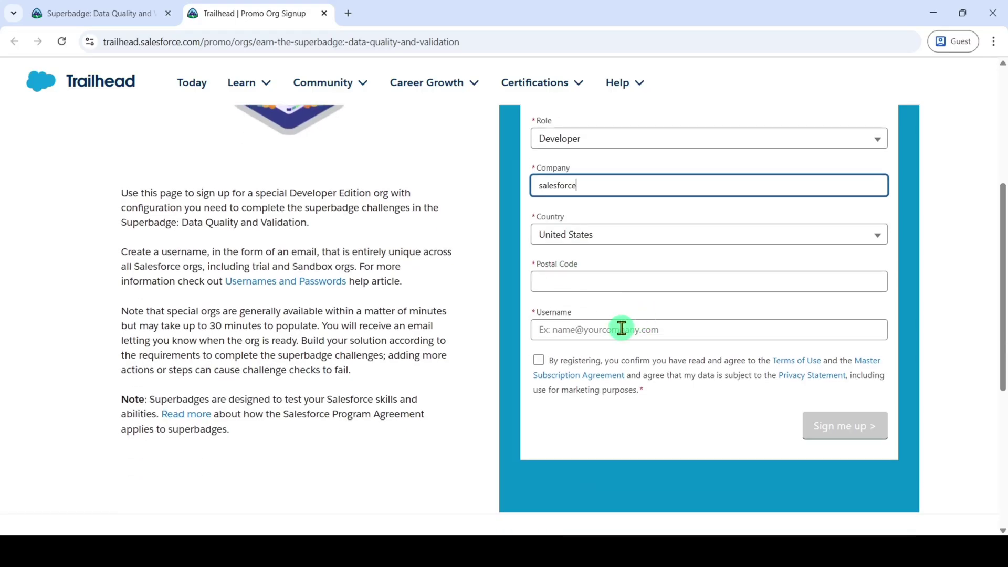
click(621, 328)
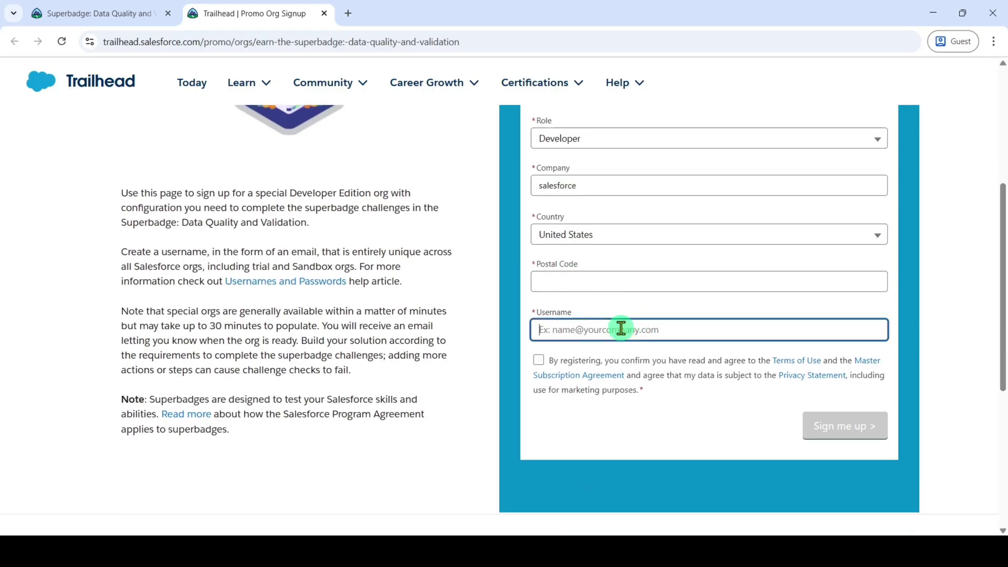
click(627, 427)
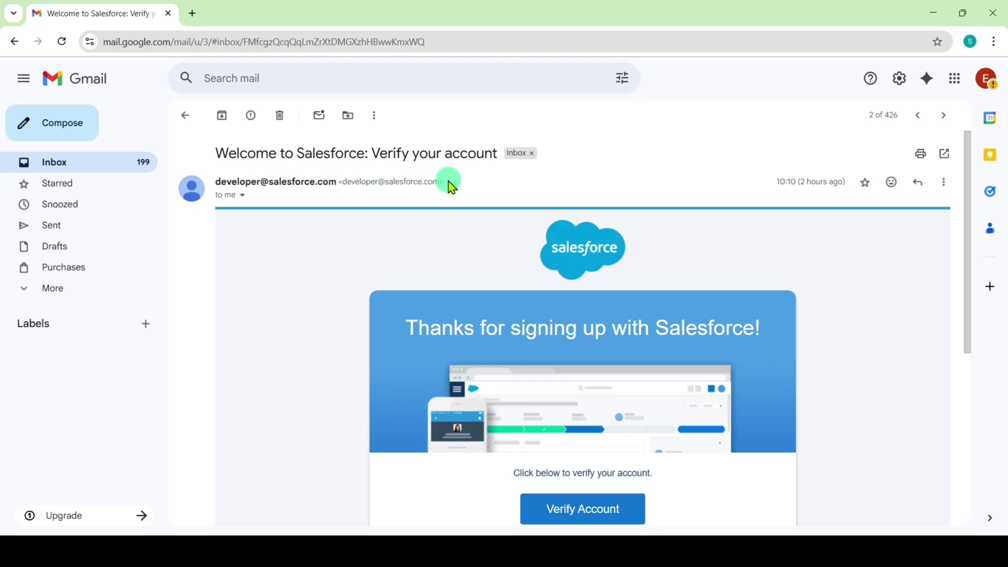
- Verify the new account from the Salesforce welcome email using Verify Account
scroll(644, 338, down, 2)
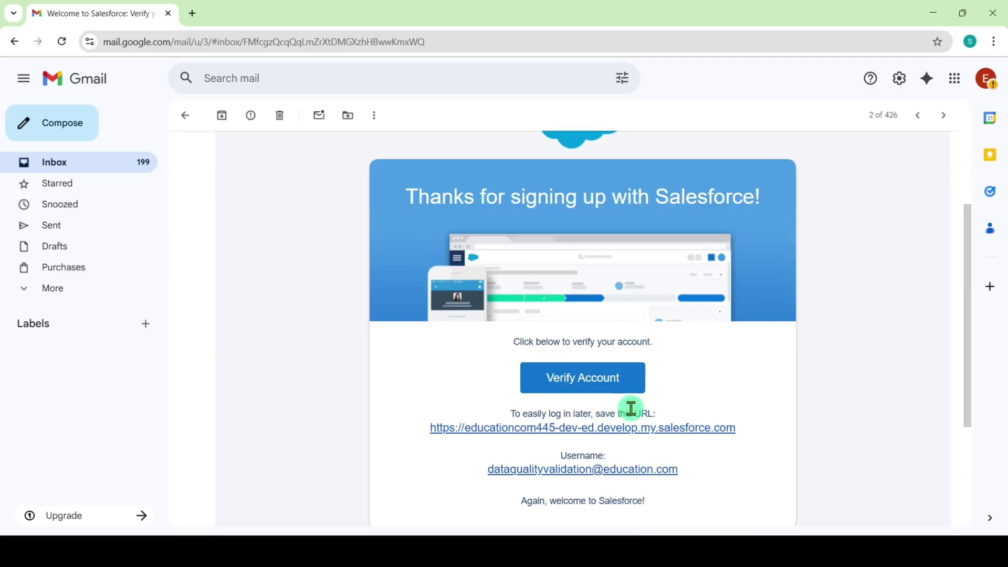
click(578, 376)
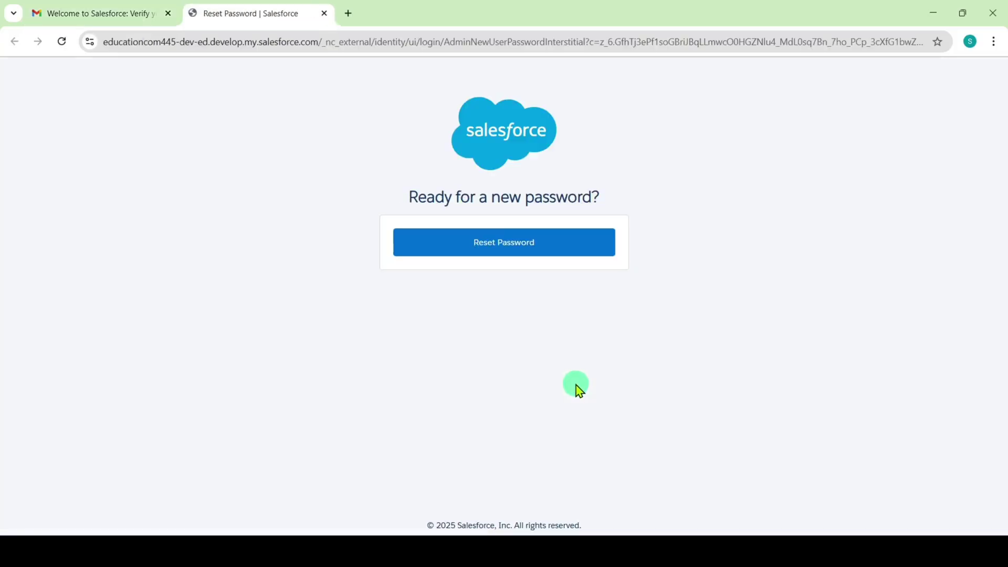
- Start the password reset, acknowledge the special org reminder, and enter a new password
click(493, 243)
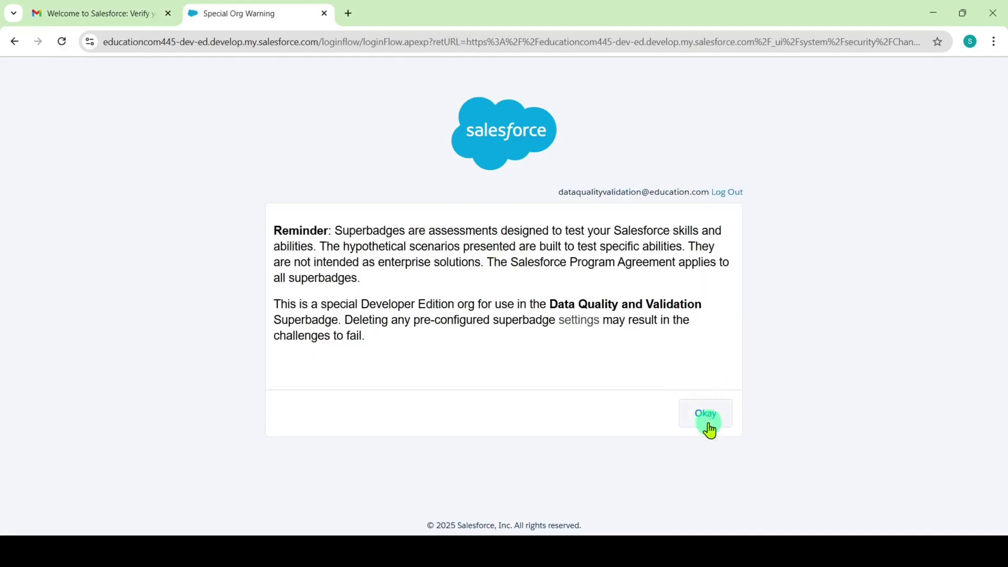
click(705, 419)
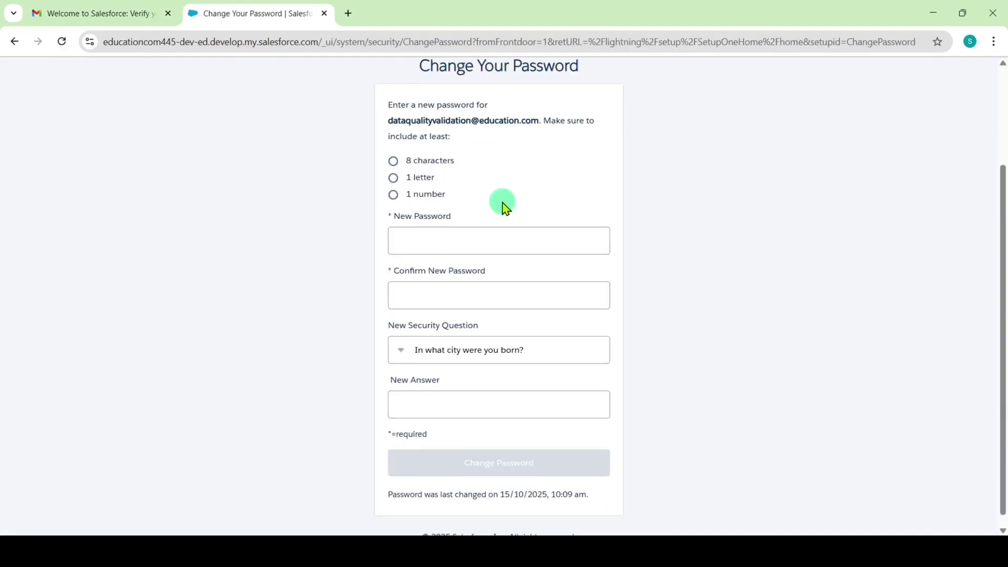
click(503, 245)
text(*********)
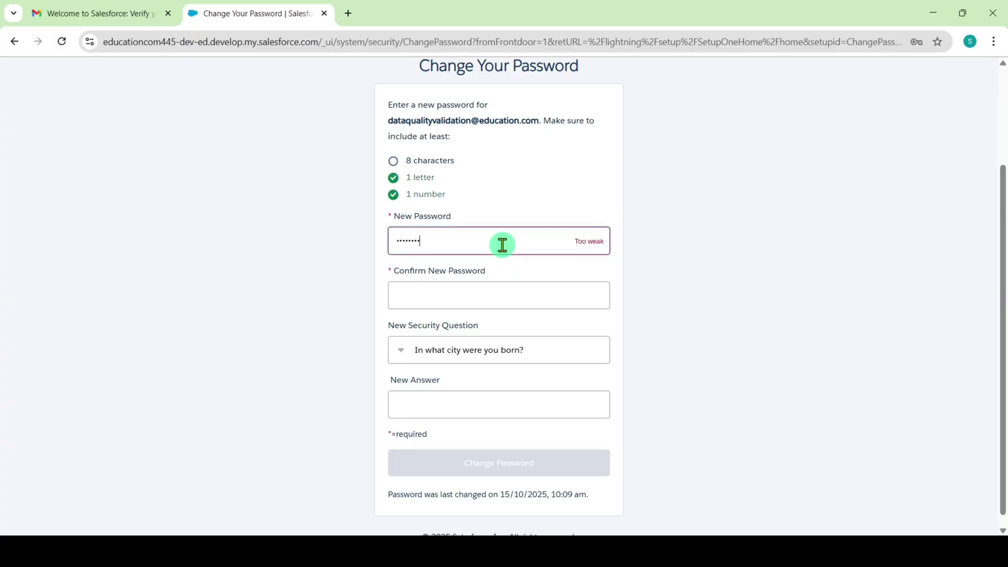
- Confirm the new password, answer the security question, and submit the change
click(492, 289)
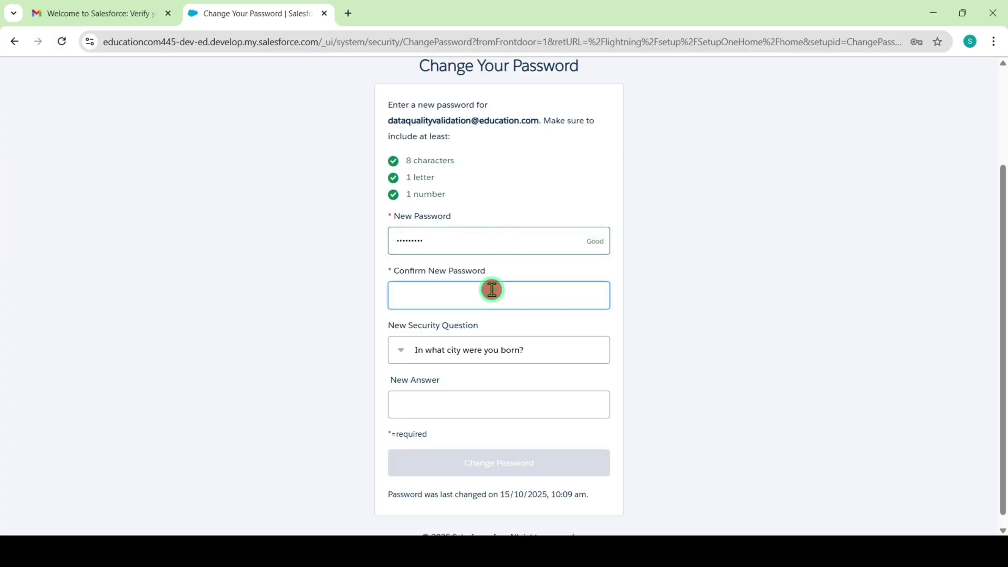
text(*********)
scroll(486, 315, up, 1)
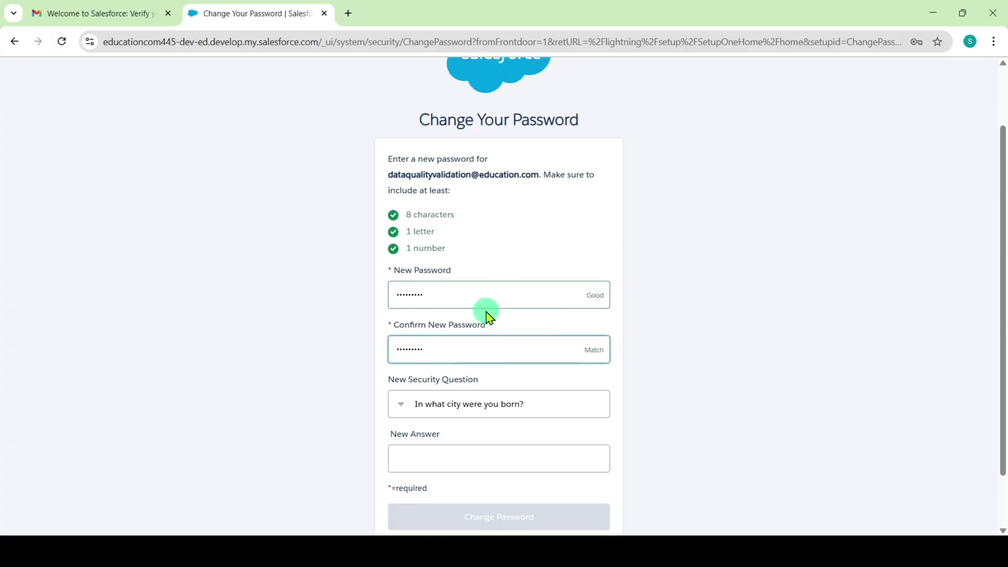
scroll(495, 348, down, 1)
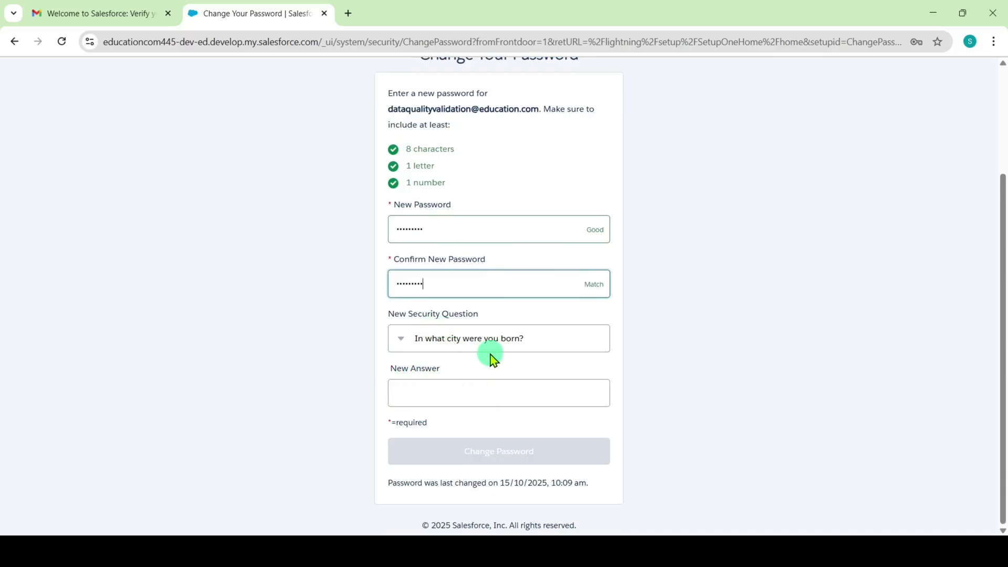
click(448, 388)
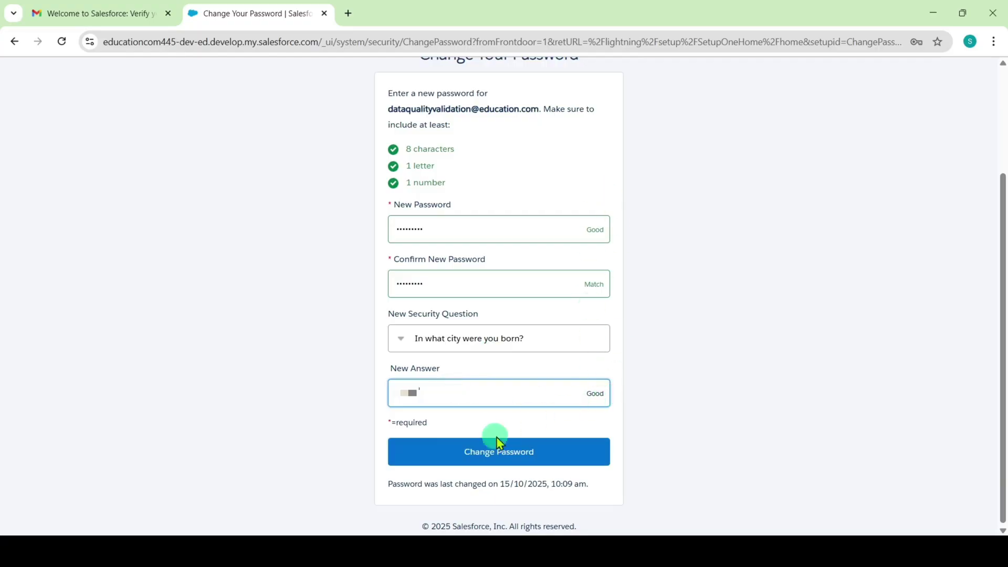
click(497, 464)
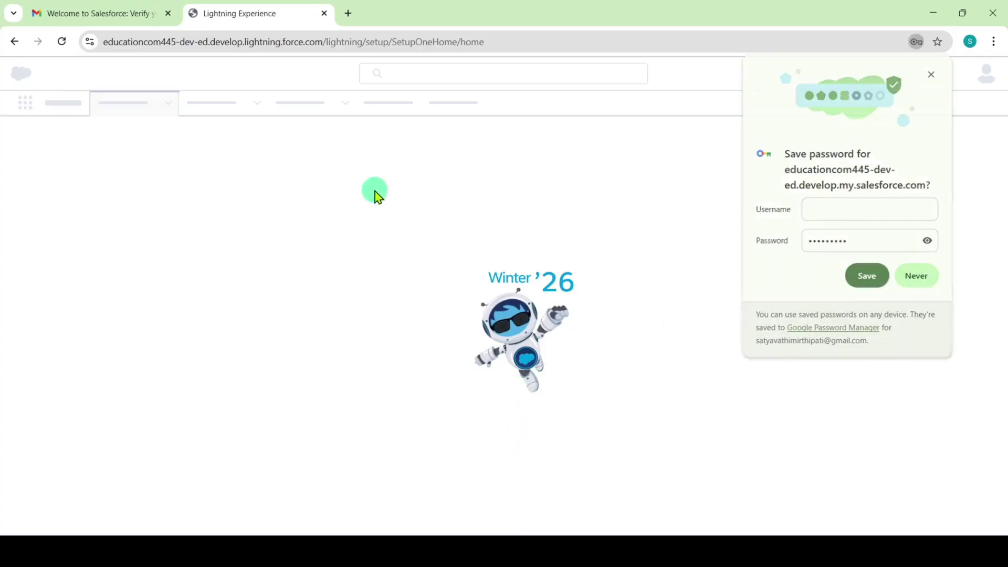
- Close the Setup tab, copy the org username from the welcome email, and return to the superbadge tab
click(322, 14)
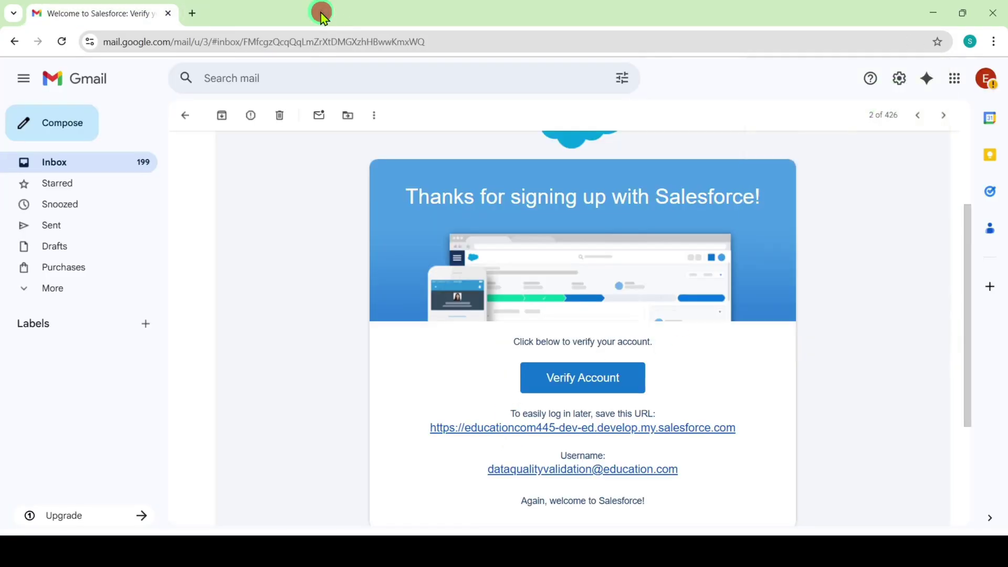
drag(485, 471, 668, 477)
right_click(668, 478)
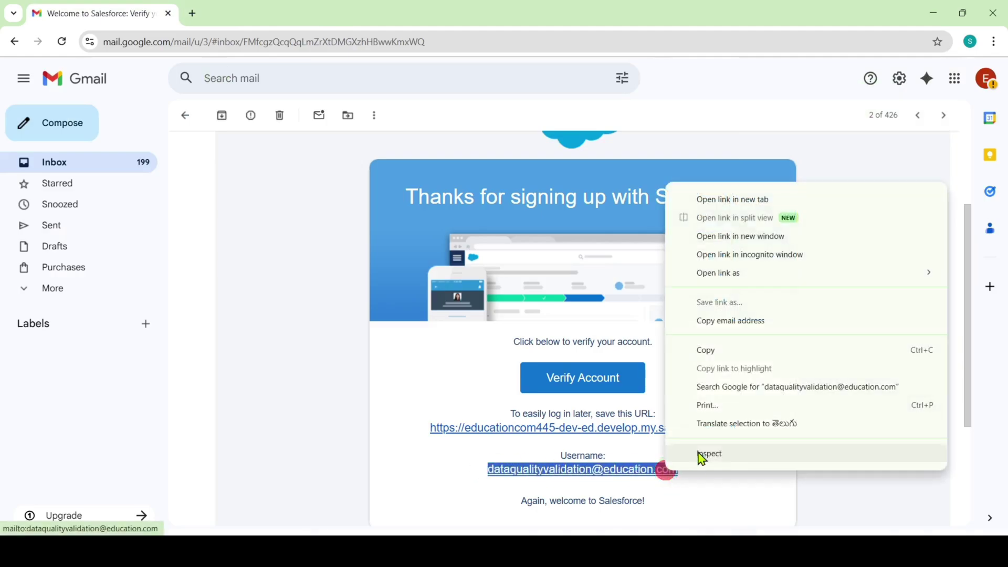
click(722, 348)
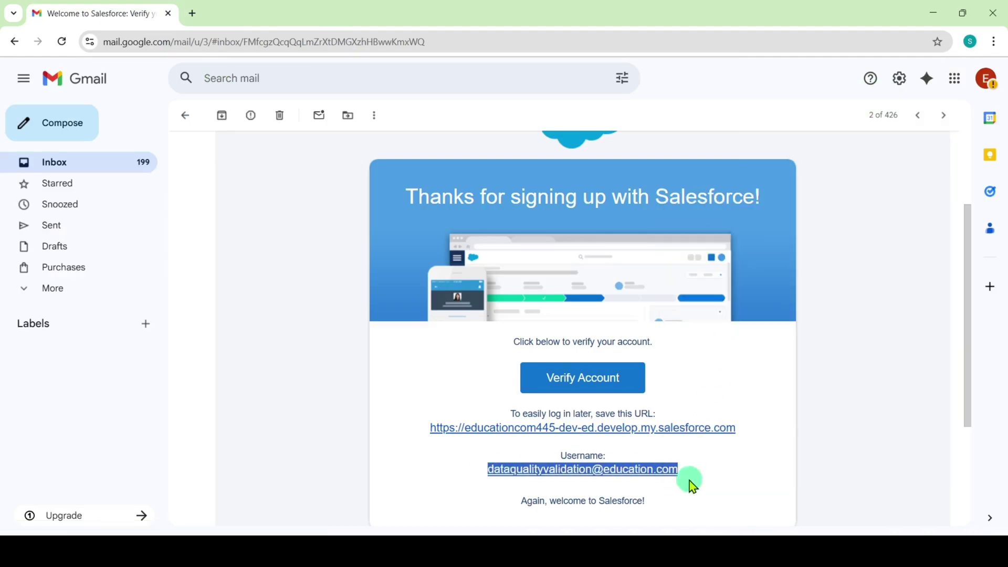
click(683, 552)
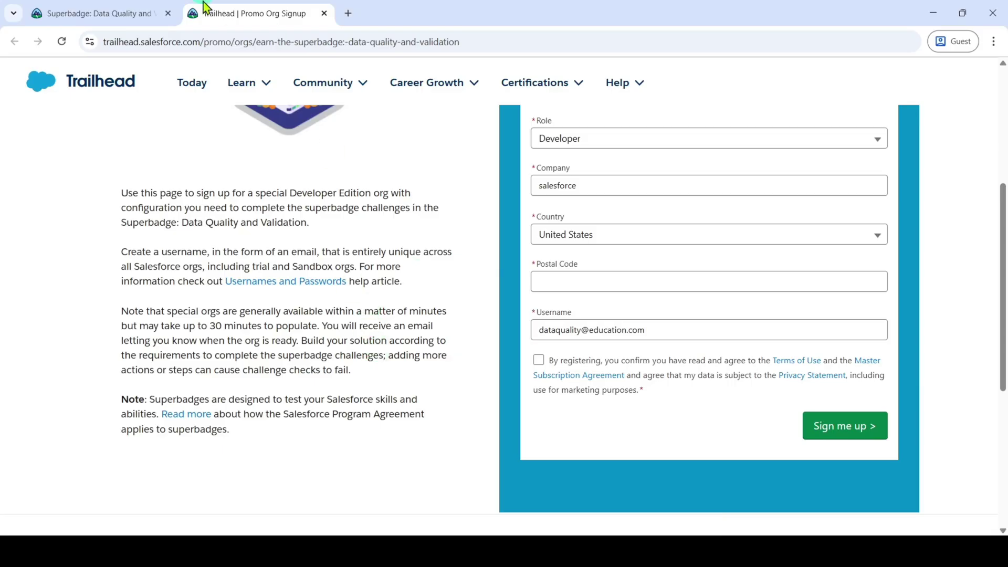
click(155, 11)
- Choose Connect Org from the hands-on org menu under Ready to Tackle This Superbadge
scroll(798, 349, down, 20)
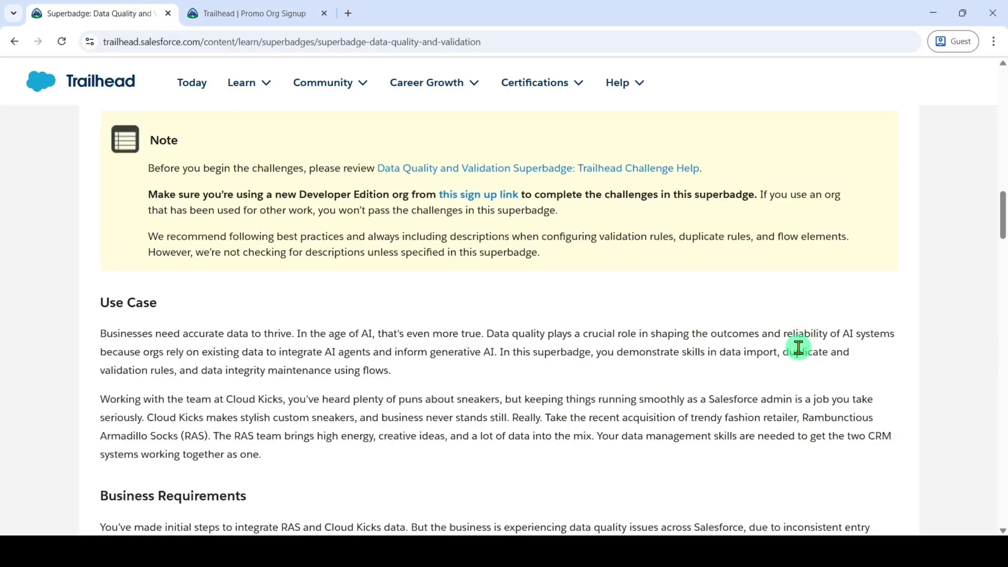
scroll(800, 356, down, 20)
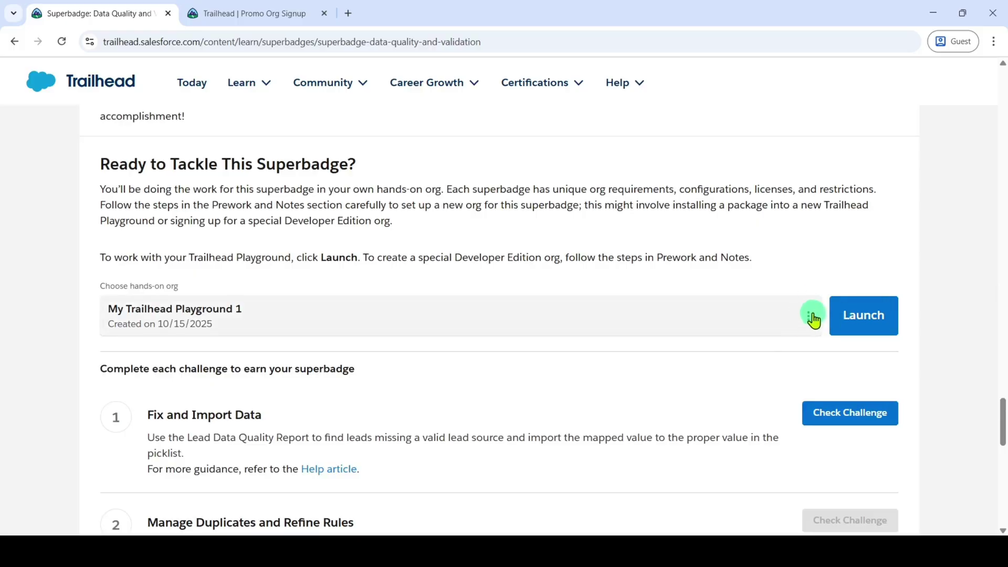
click(811, 321)
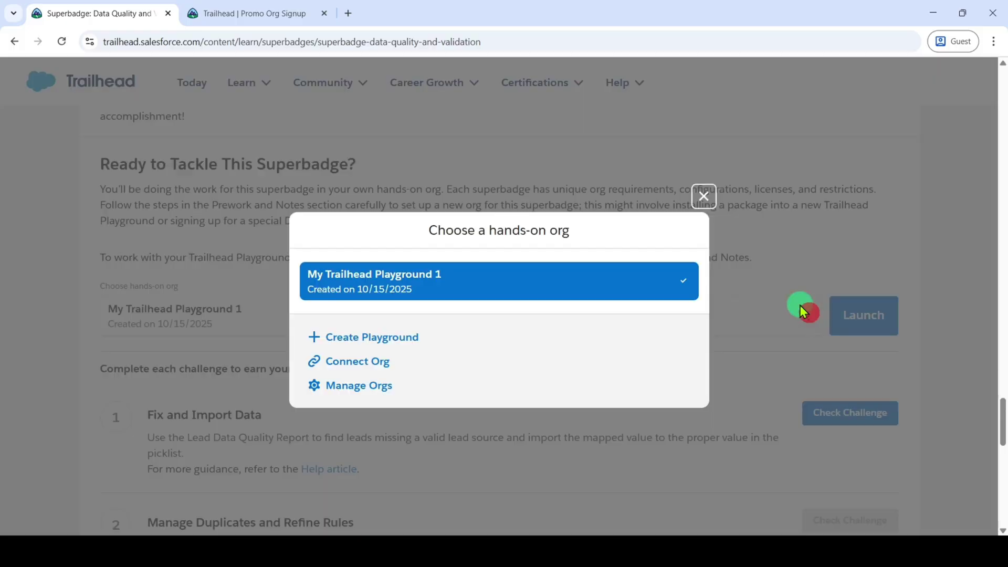
click(361, 367)
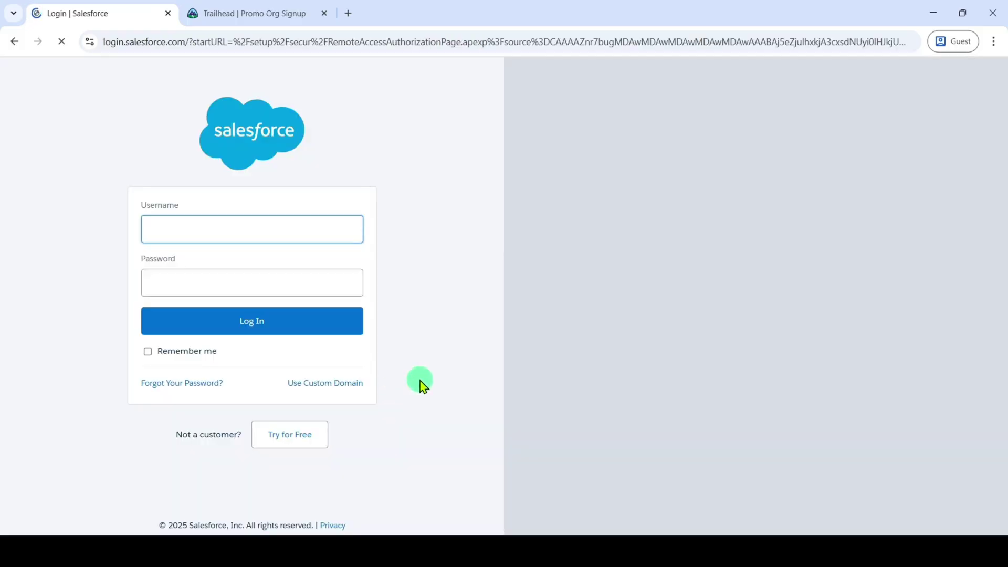
- Log in to the superbadge org with the copied username and its password
key(ctrl+v)
click(310, 282)
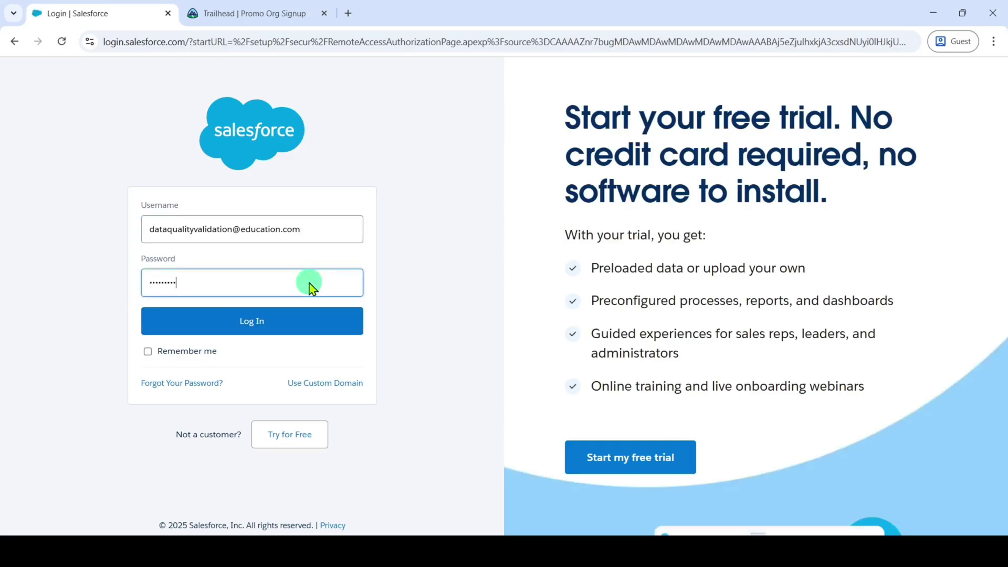
click(240, 323)
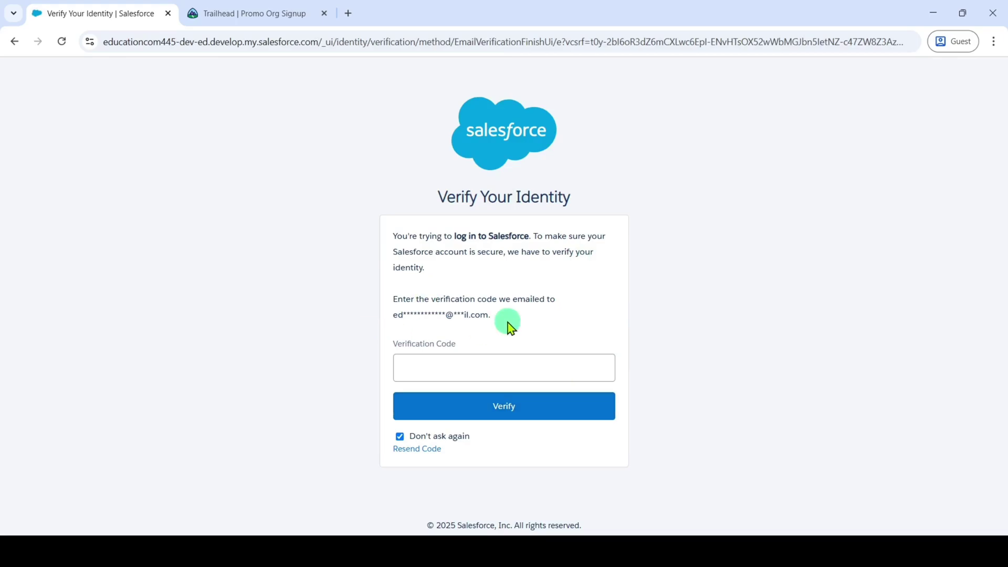
- Submit the emailed verification code, acknowledge the superbadge reminder, and allow Trailhead access to the org
click(450, 375)
key(ctrl+v)
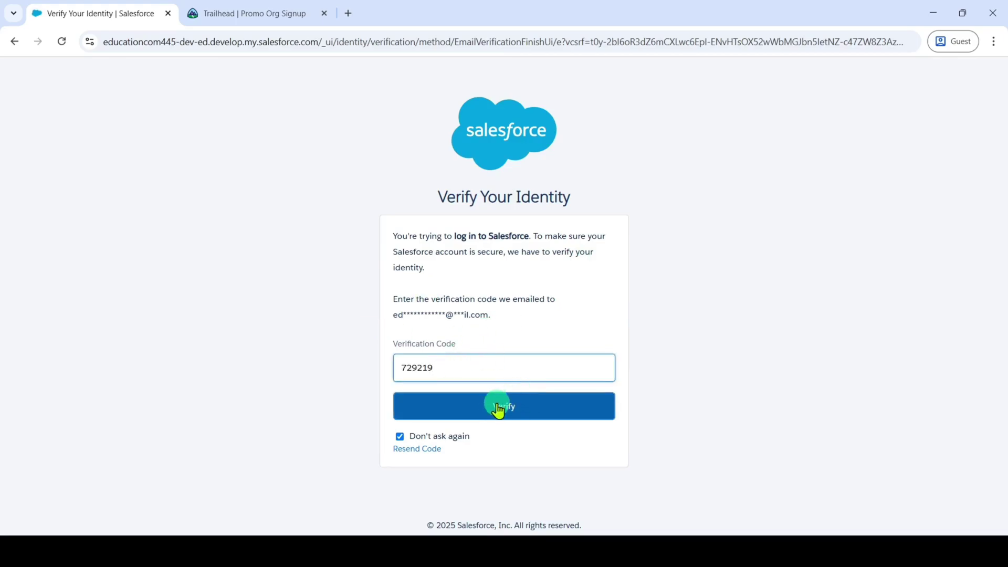
click(498, 408)
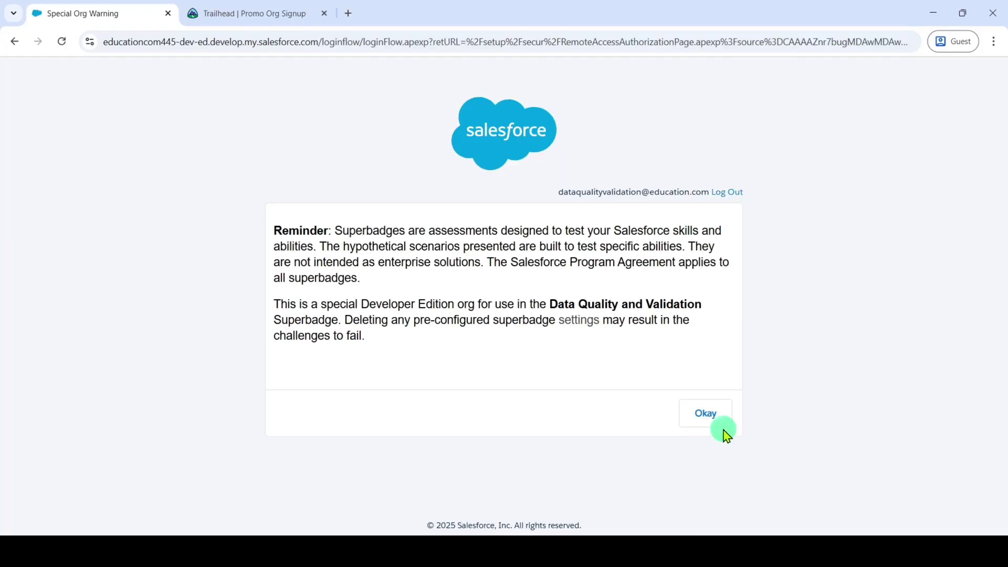
click(720, 421)
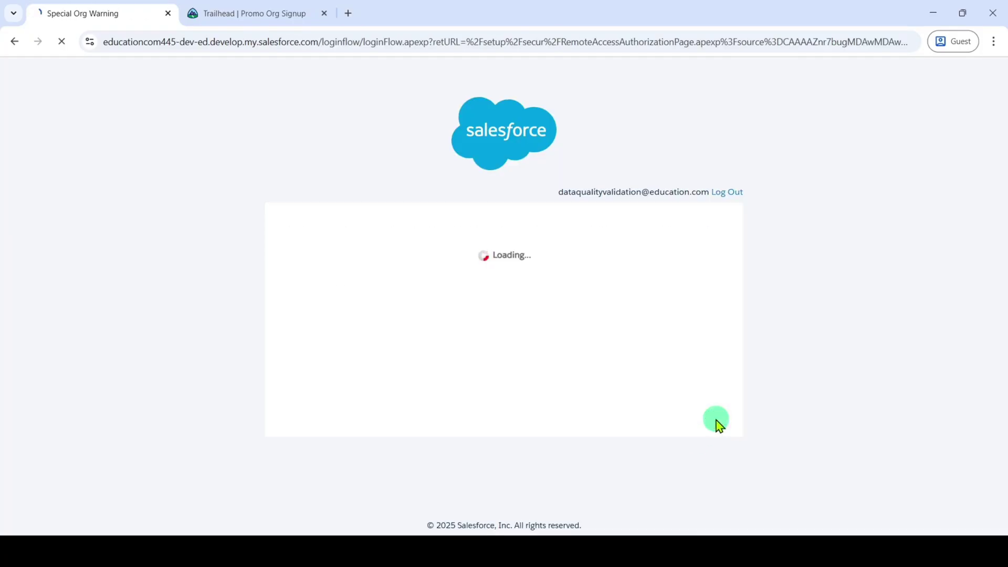
click(571, 456)
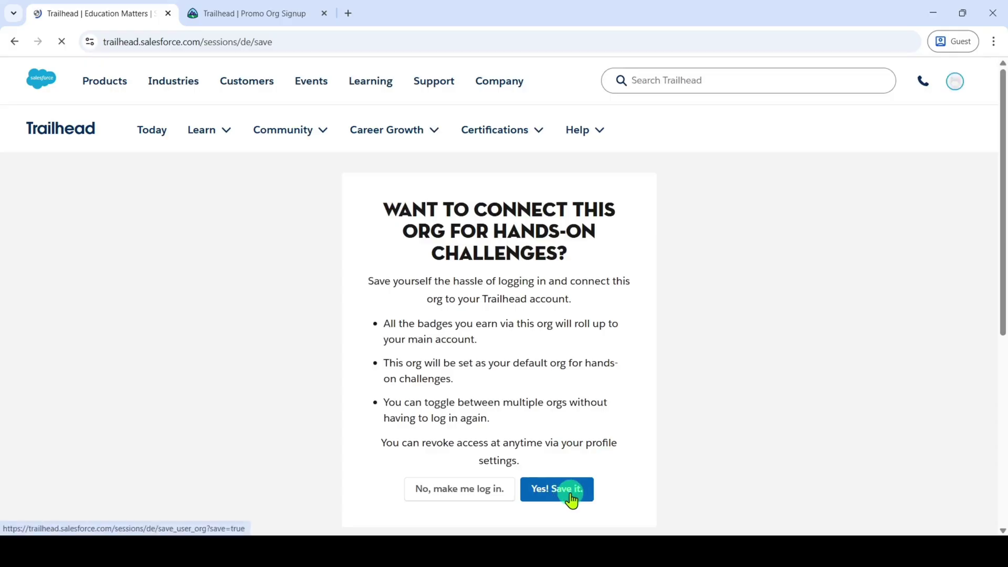
- Save the org to the Trailhead account with 'Yes! Save it.' and scroll to the hands-on org list
click(572, 500)
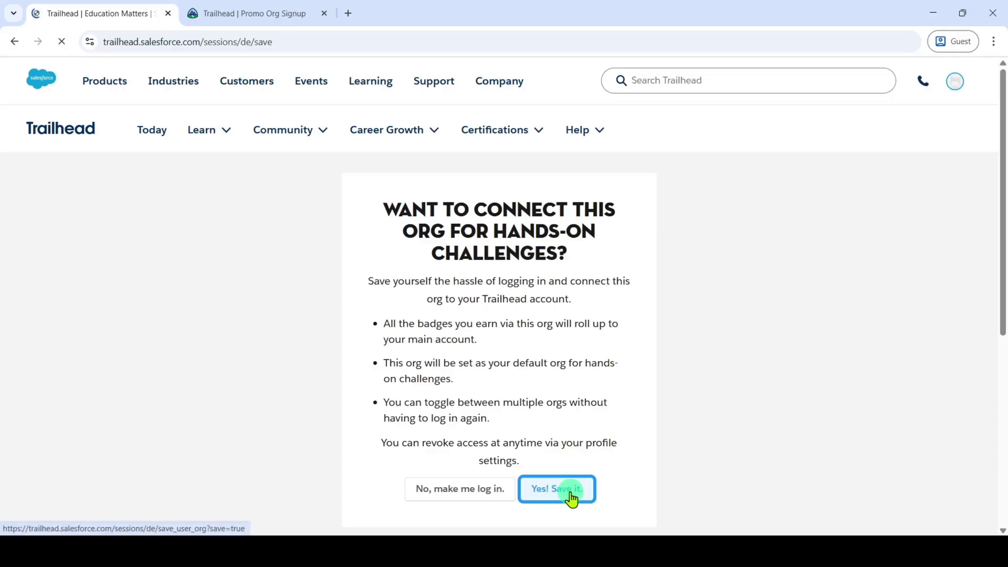
scroll(453, 356, down, 10)
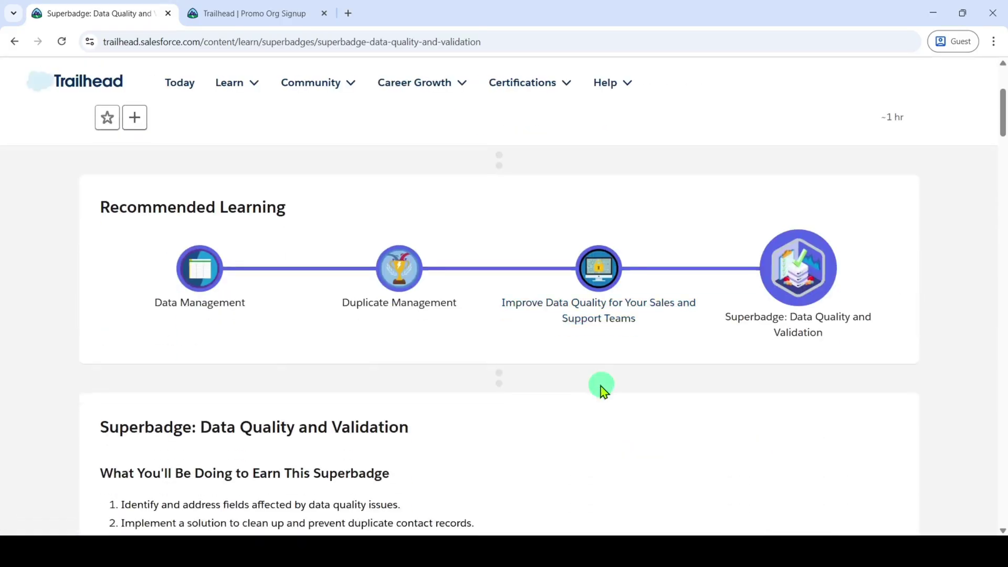
scroll(619, 402, down, 20)
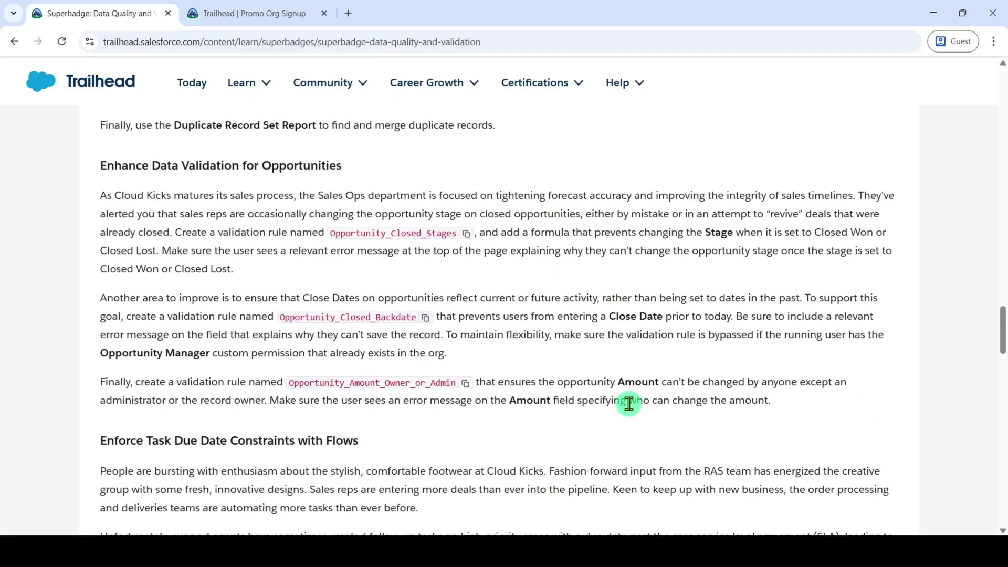
scroll(629, 403, down, 8)
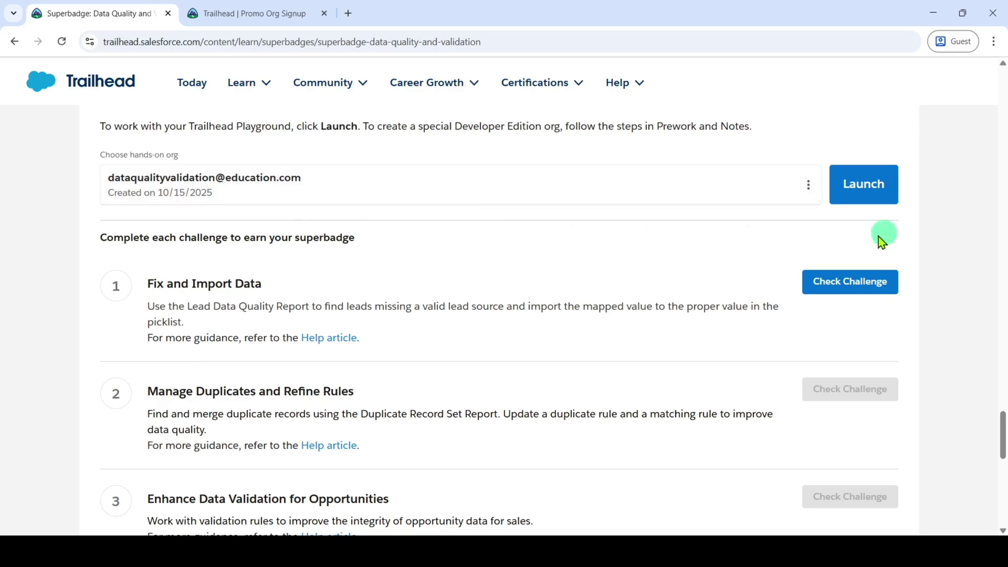
- Launch the hands-on org, close the Promo Org Signup tab, and return to the superbadge page
click(876, 187)
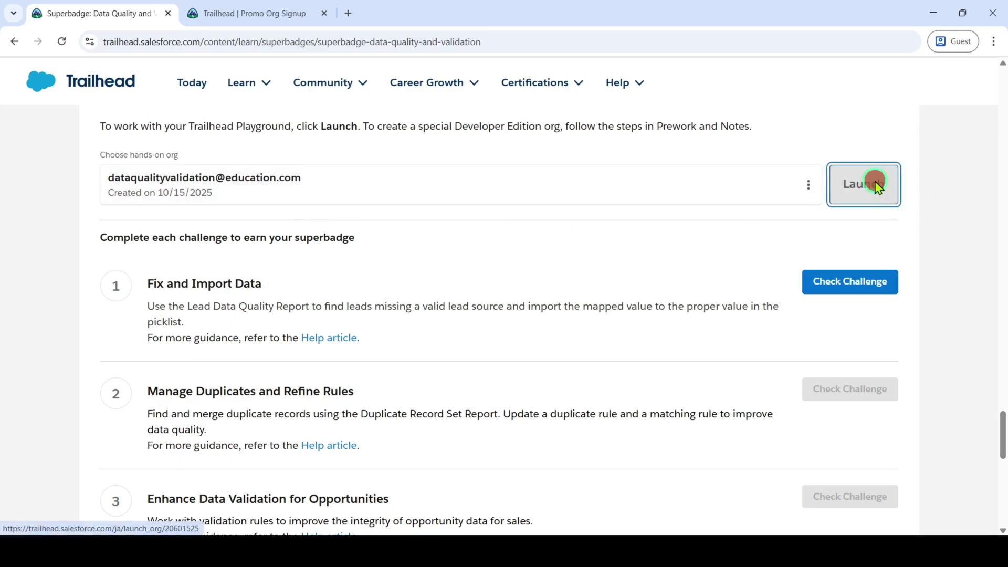
click(480, 14)
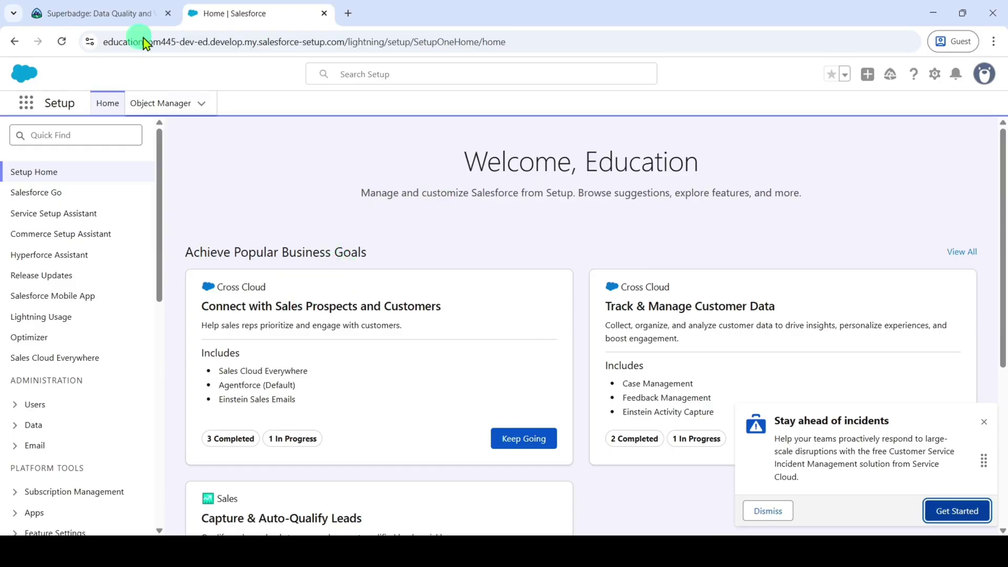
click(100, 14)
- Review the Fix and Import Data instructions naming the Lead Data Quality report, then return to Setup Home
scroll(518, 342, up, 7)
scroll(519, 342, up, 20)
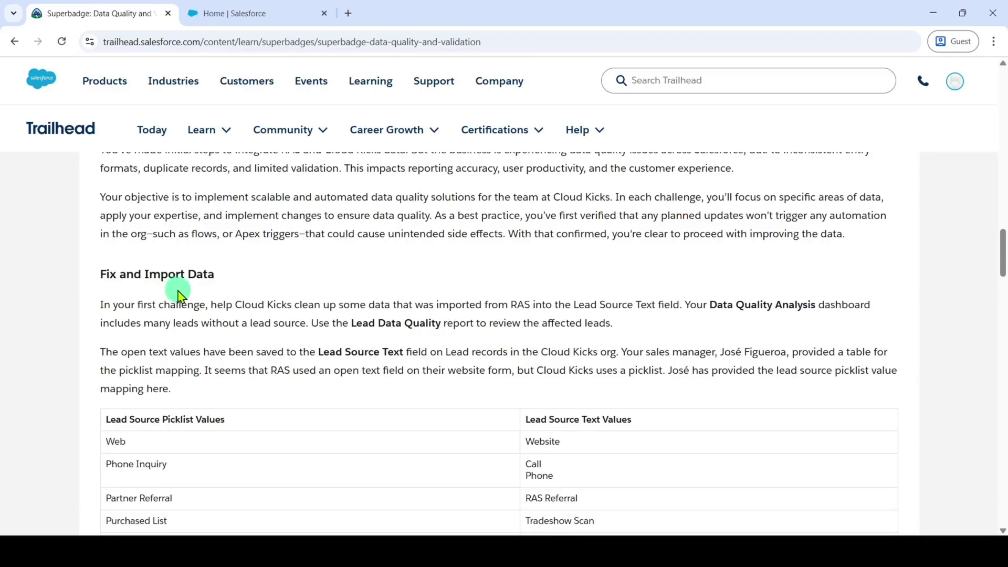
scroll(554, 340, down, 3)
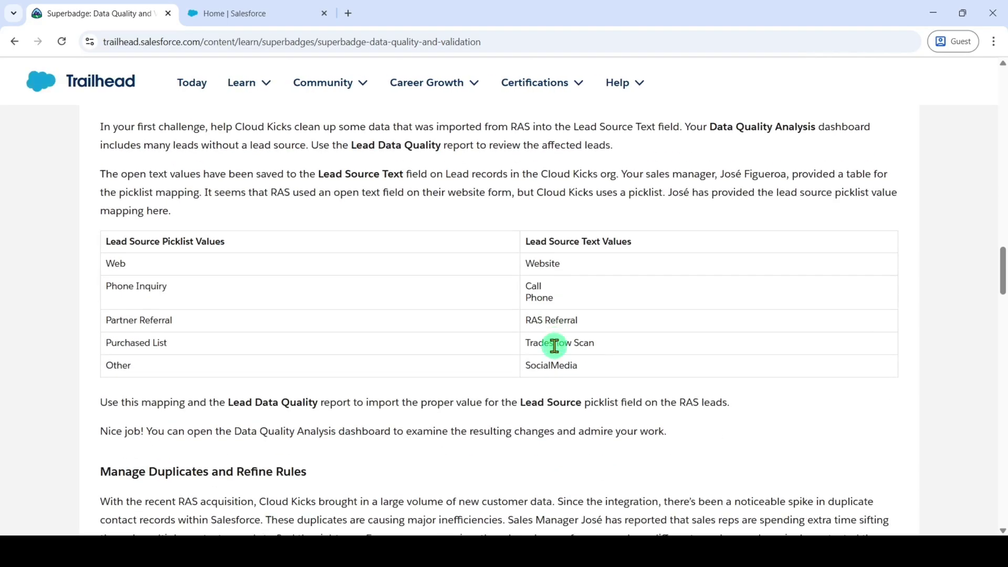
scroll(552, 368, up, 1)
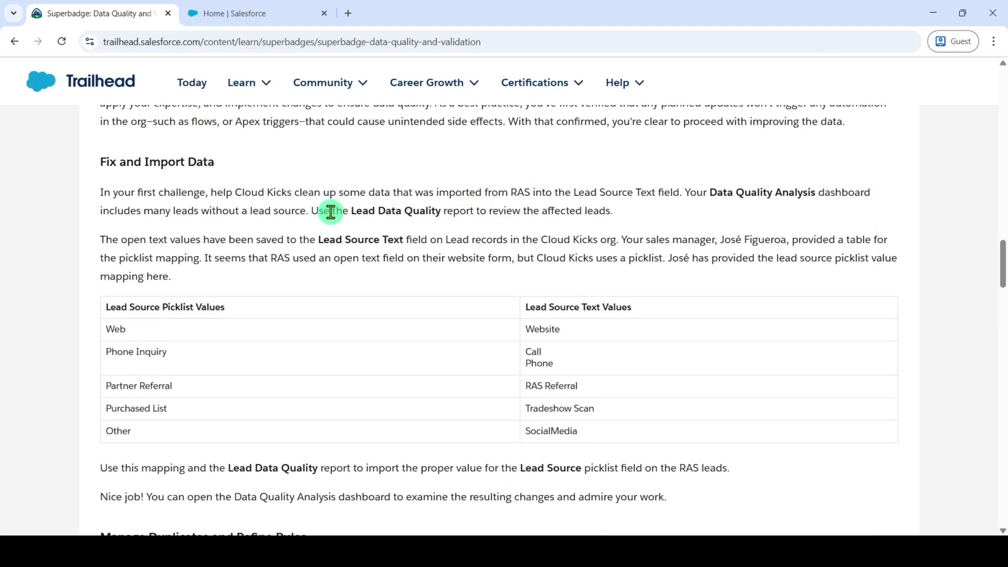
drag(328, 210, 494, 225)
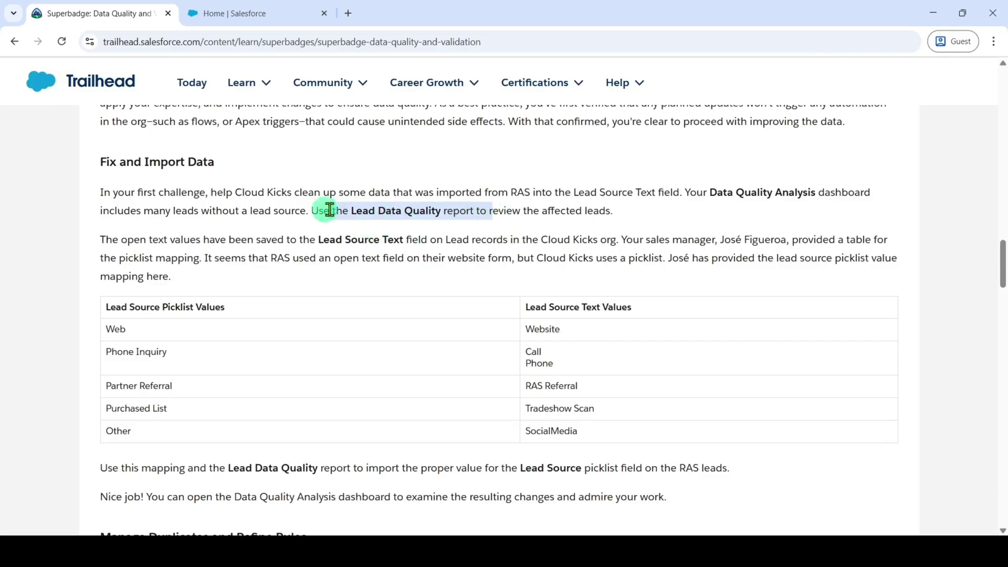
click(230, 8)
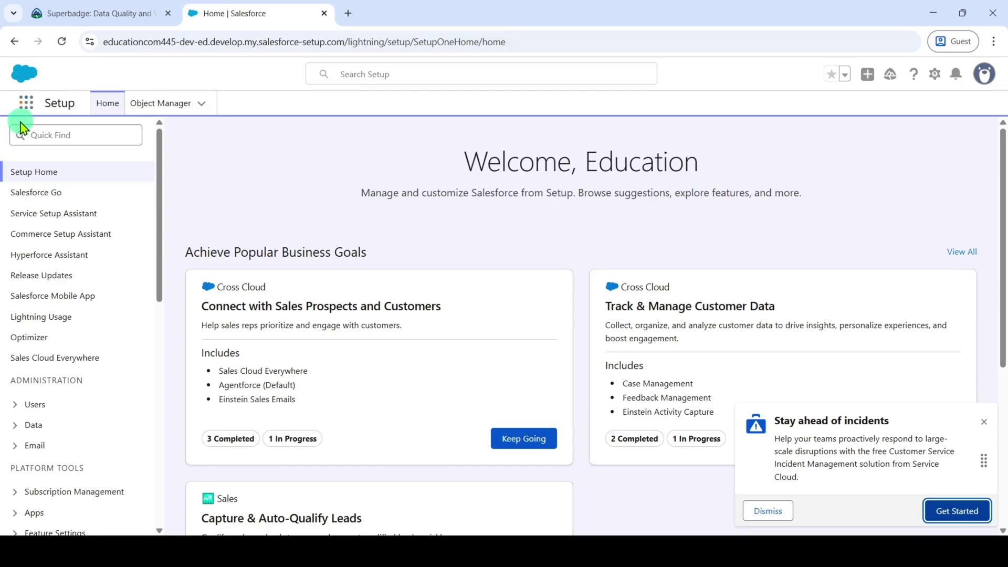
- Open the Reports home by searching 'reports' in the App Launcher
click(27, 104)
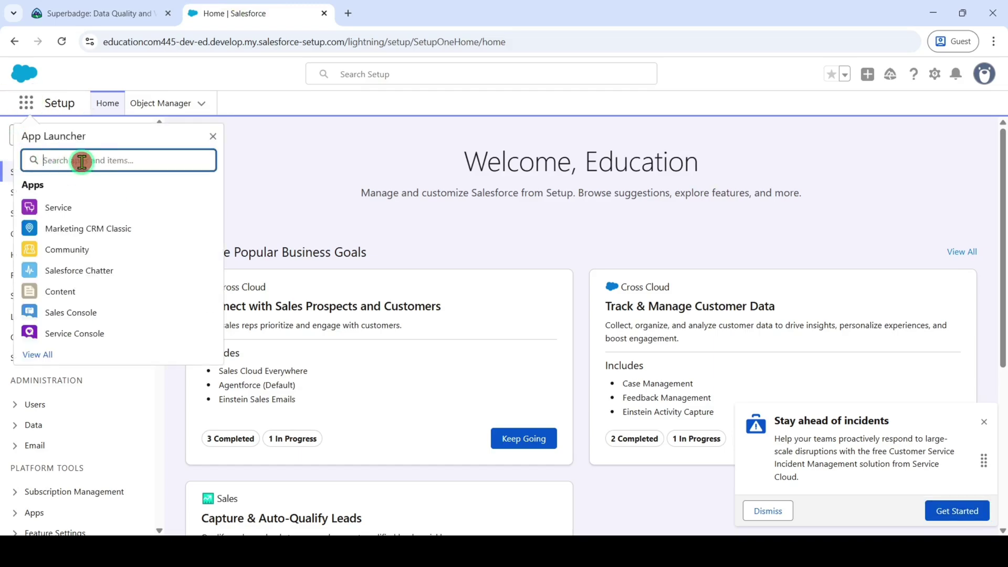
text(reports)
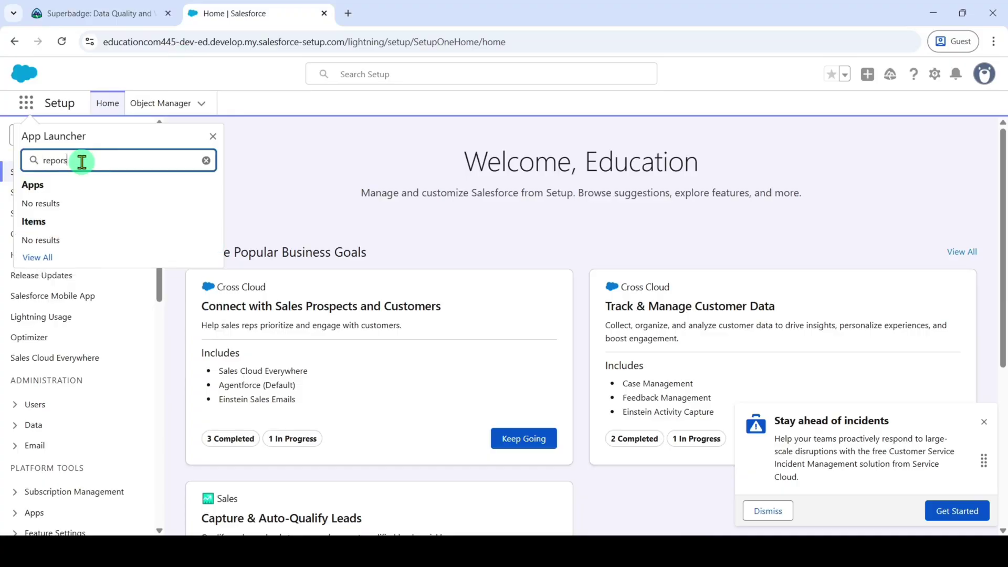
click(34, 247)
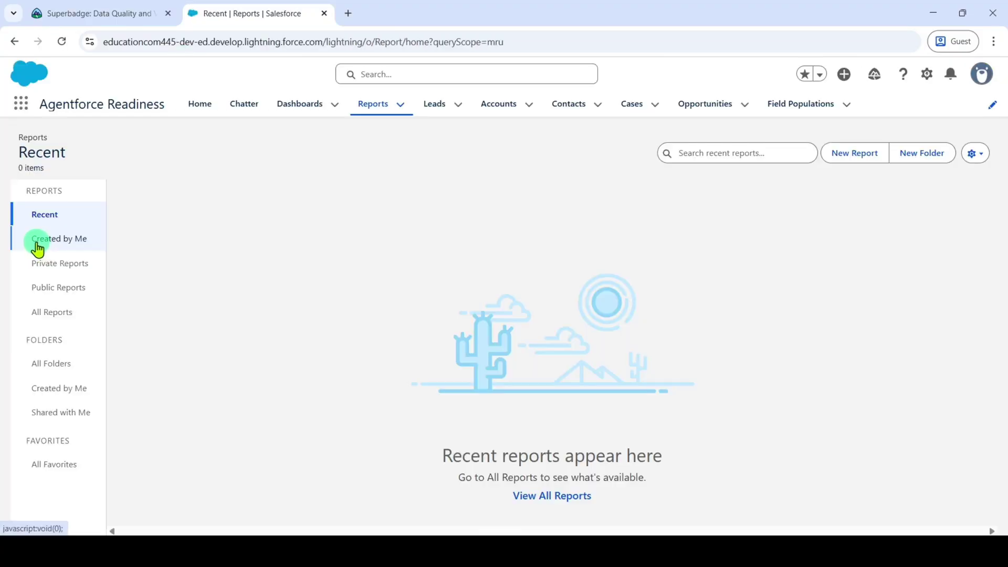
- Show All Reports, dismiss the Go Mobile panel, and scroll to Lead Data Quality
click(21, 315)
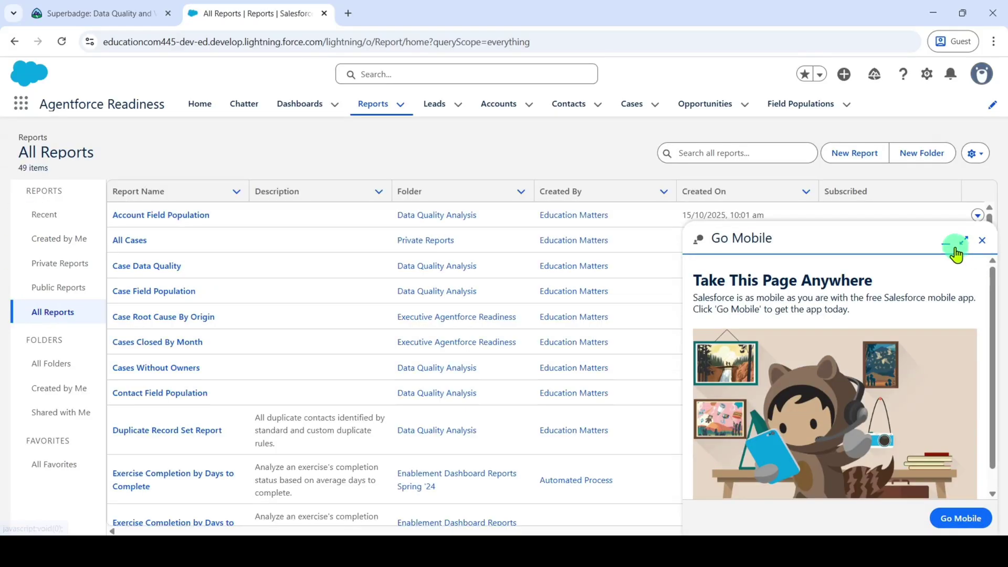
click(983, 240)
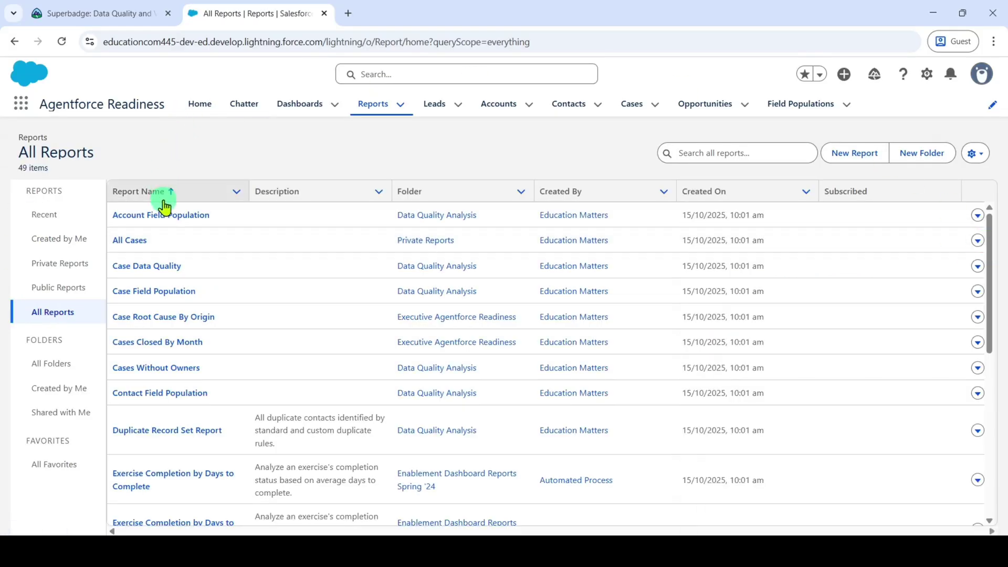
scroll(213, 250, down, 1)
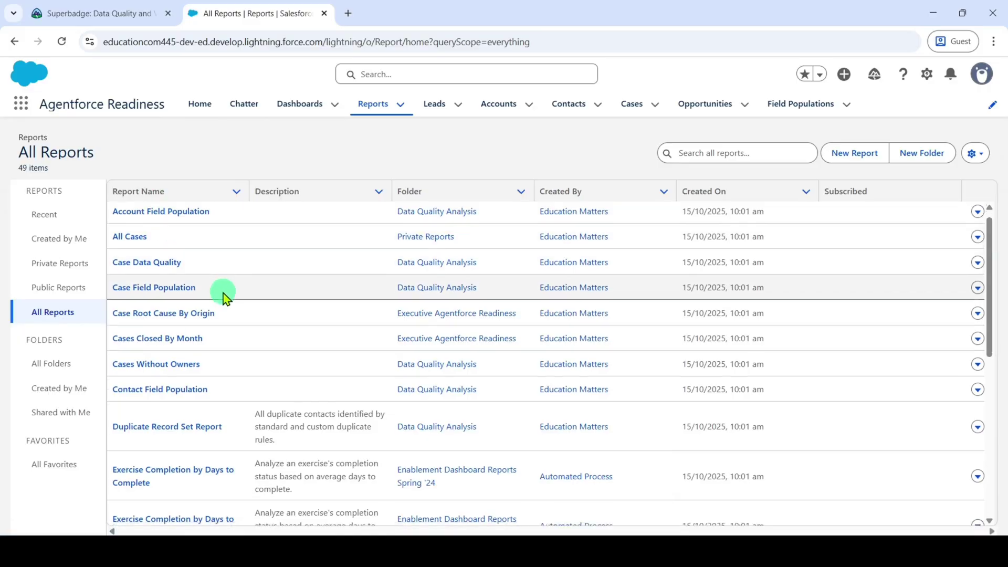
scroll(223, 297, down, 12)
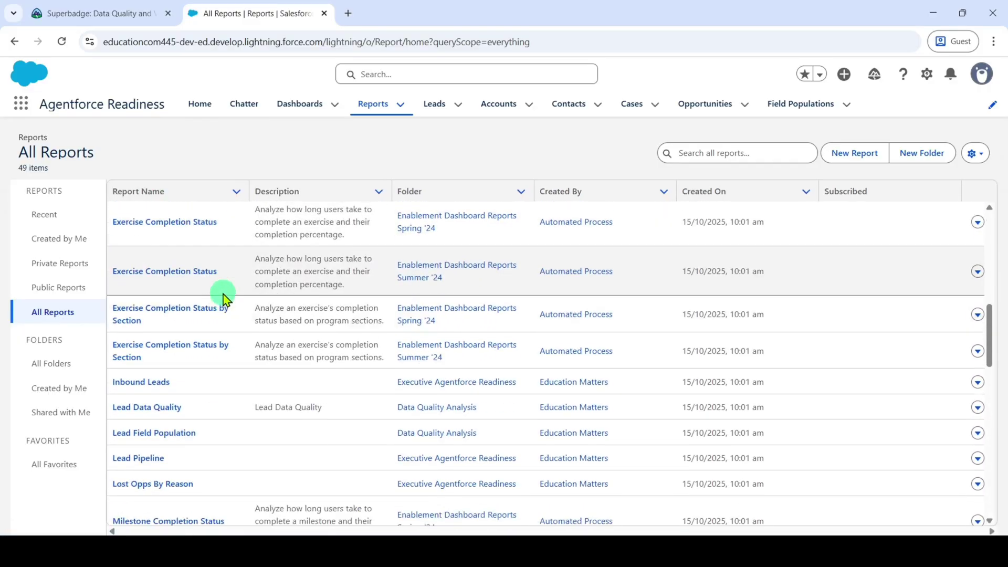
scroll(223, 296, down, 2)
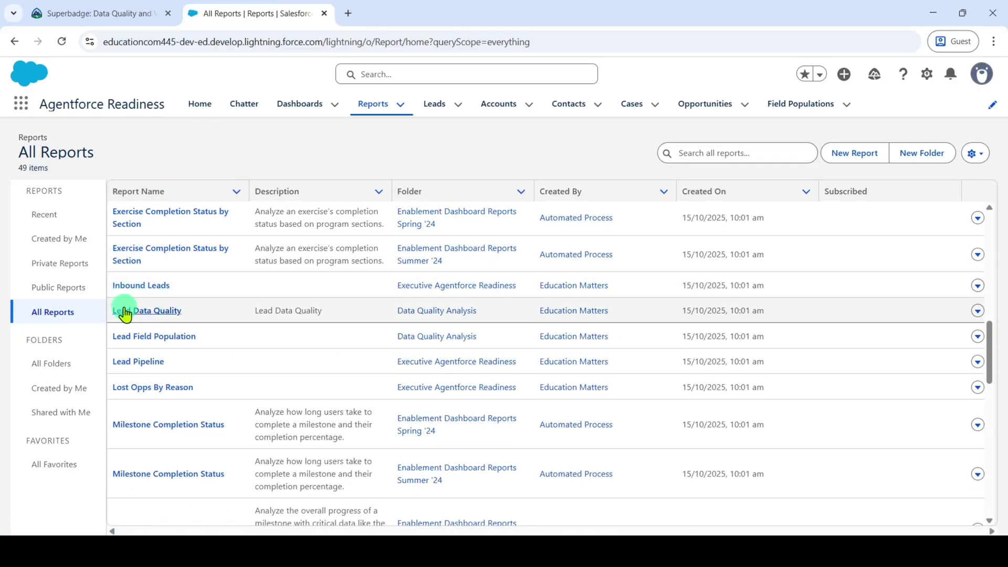
- Export the Lead Data Quality report as Details Only, Comma Delimited .csv, and save it to Downloads
click(145, 311)
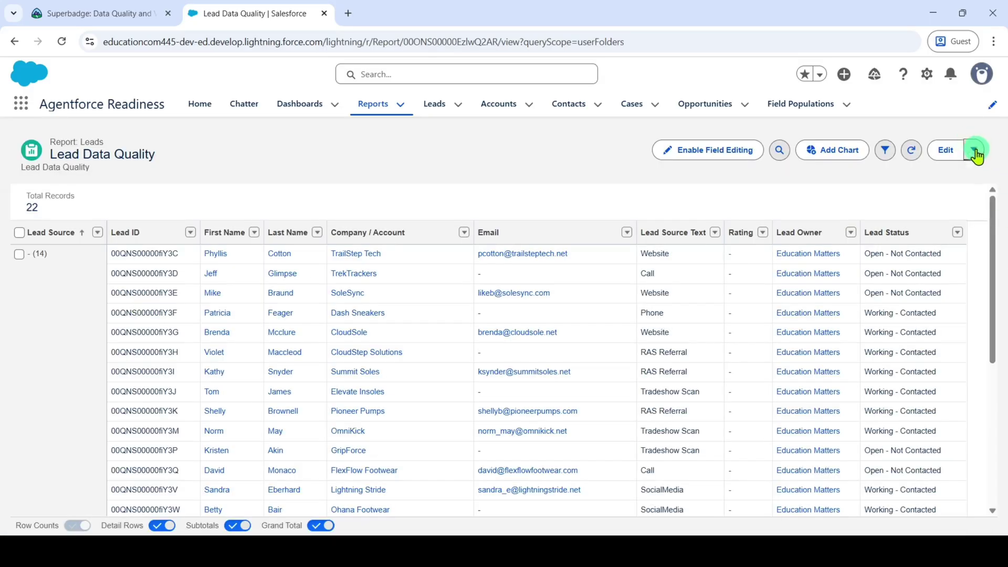
click(975, 152)
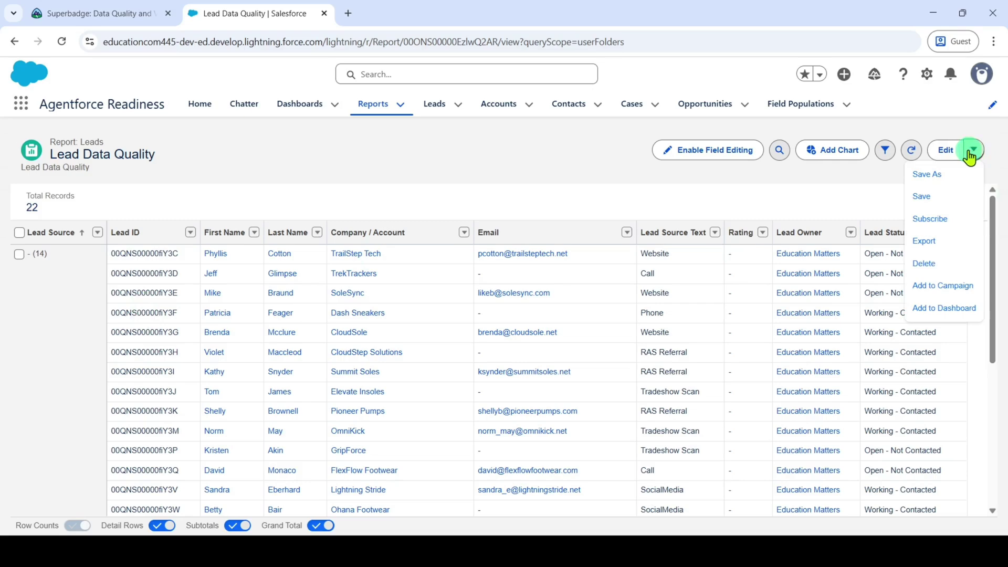
click(932, 241)
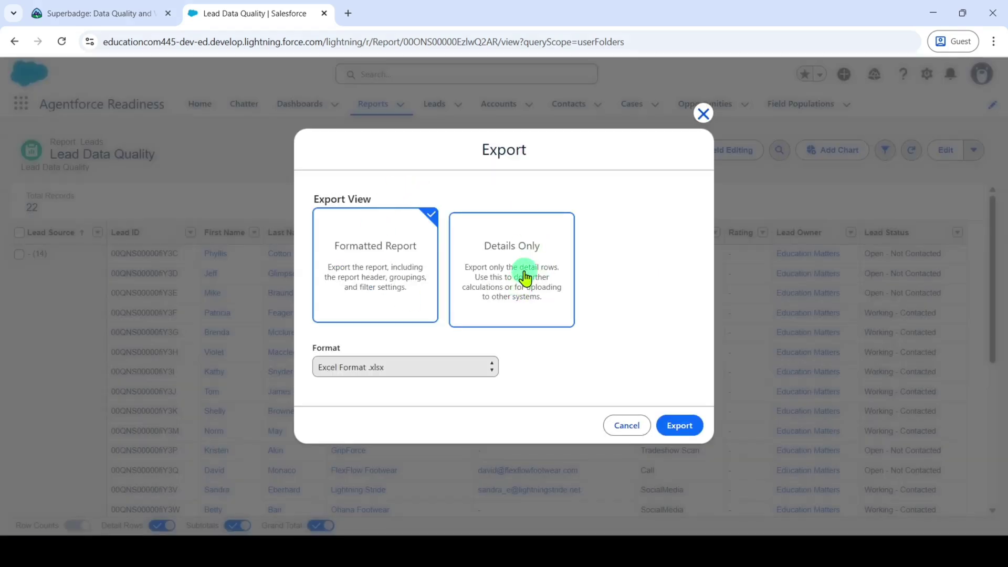
click(526, 278)
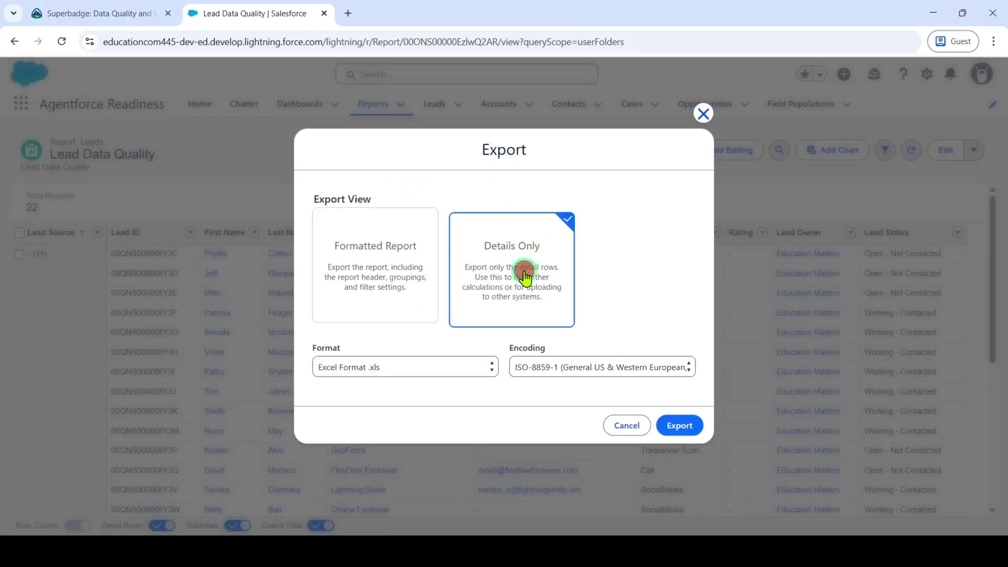
click(360, 367)
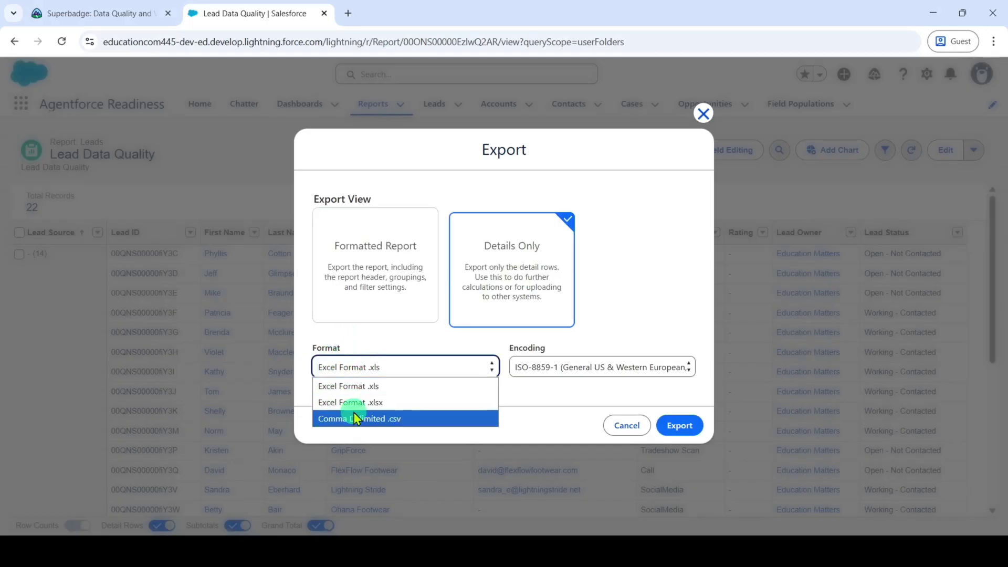
click(359, 420)
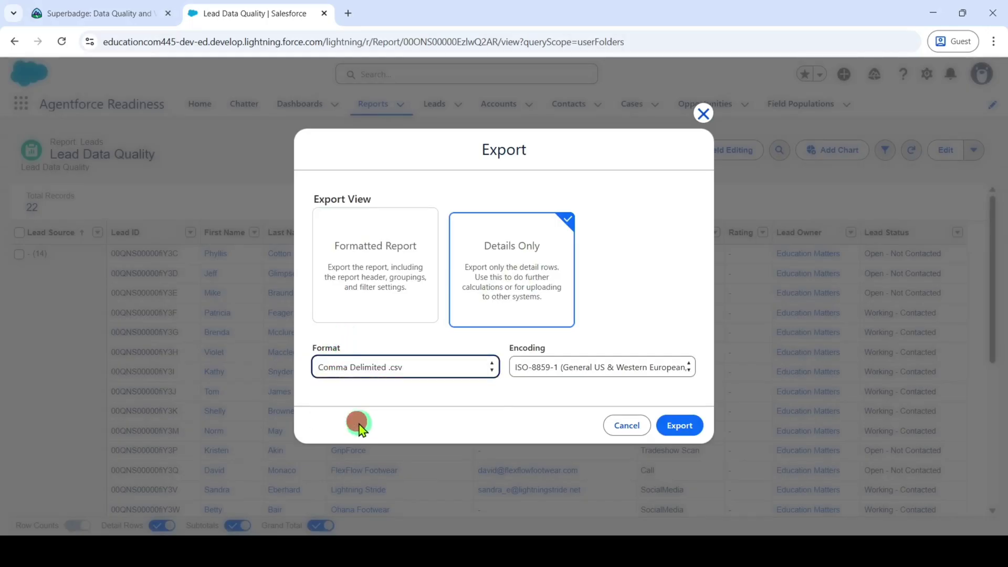
click(683, 428)
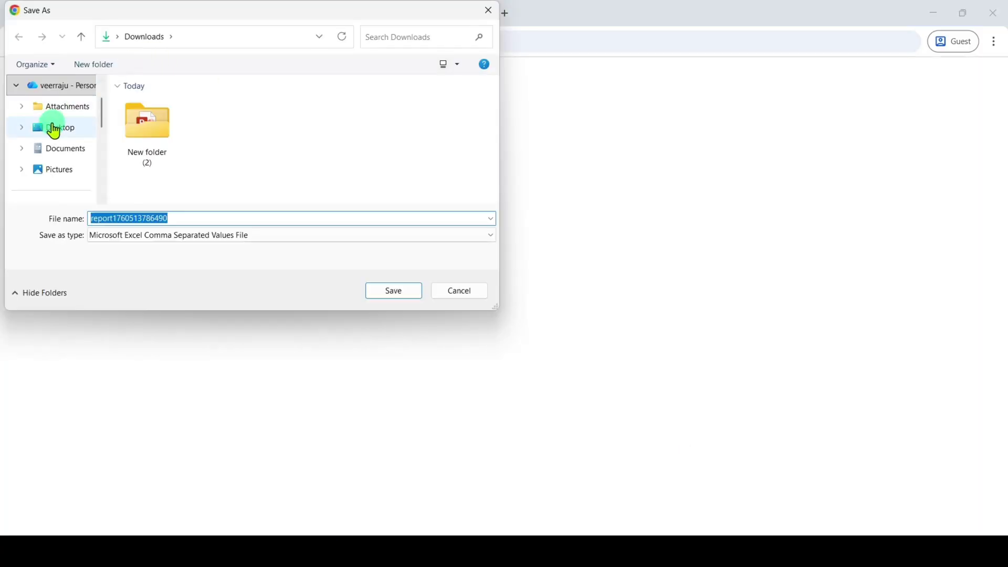
scroll(54, 128, down, 2)
click(382, 297)
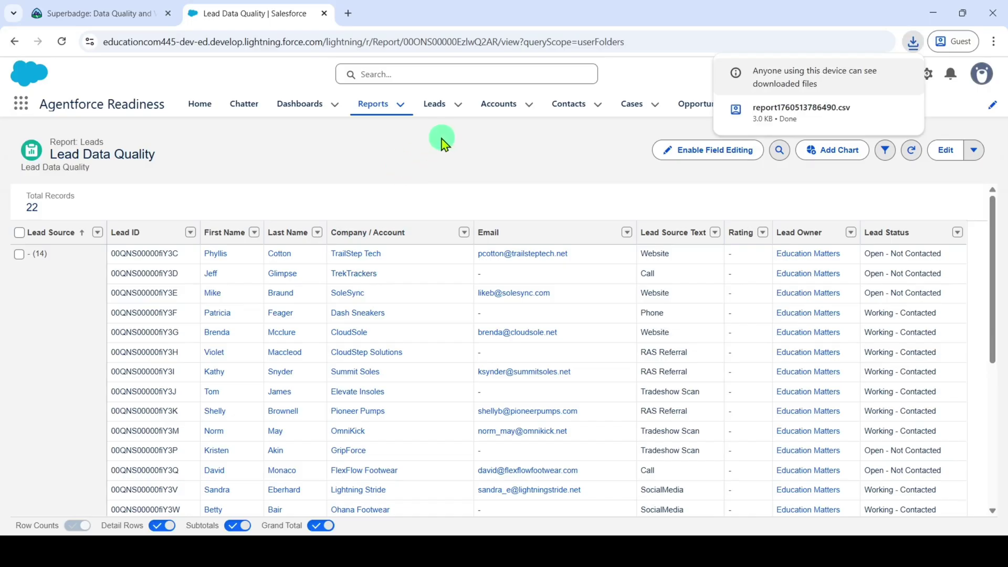
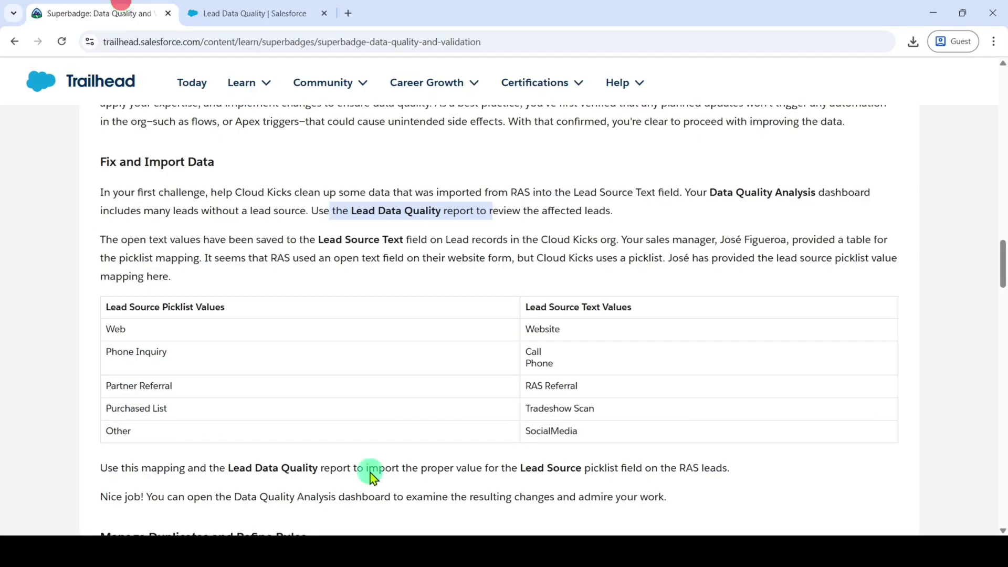
- Copy the 'Web' picklist value from the Trailhead mapping table and return to the Excel report
scroll(499, 265, down, 2)
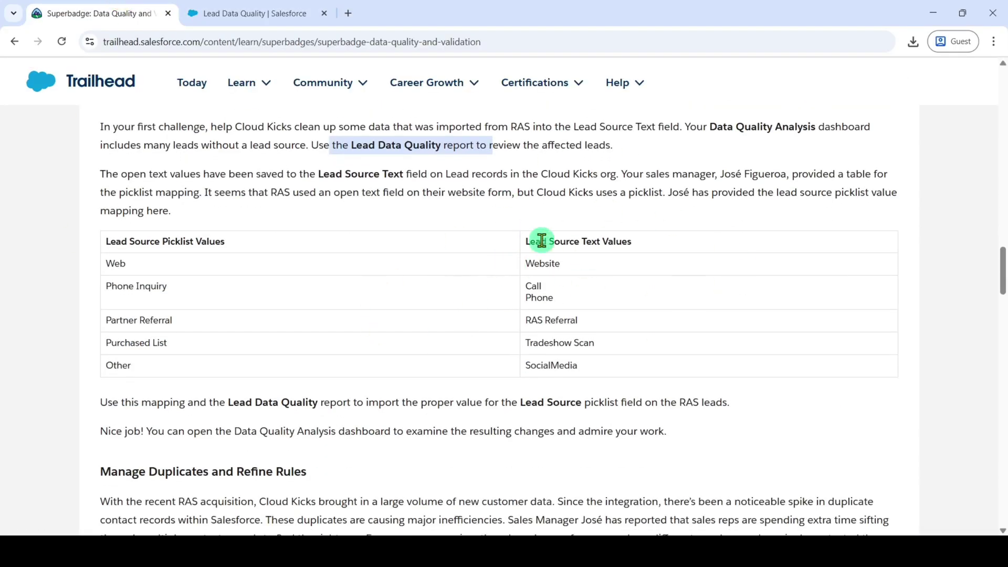
drag(527, 241, 633, 242)
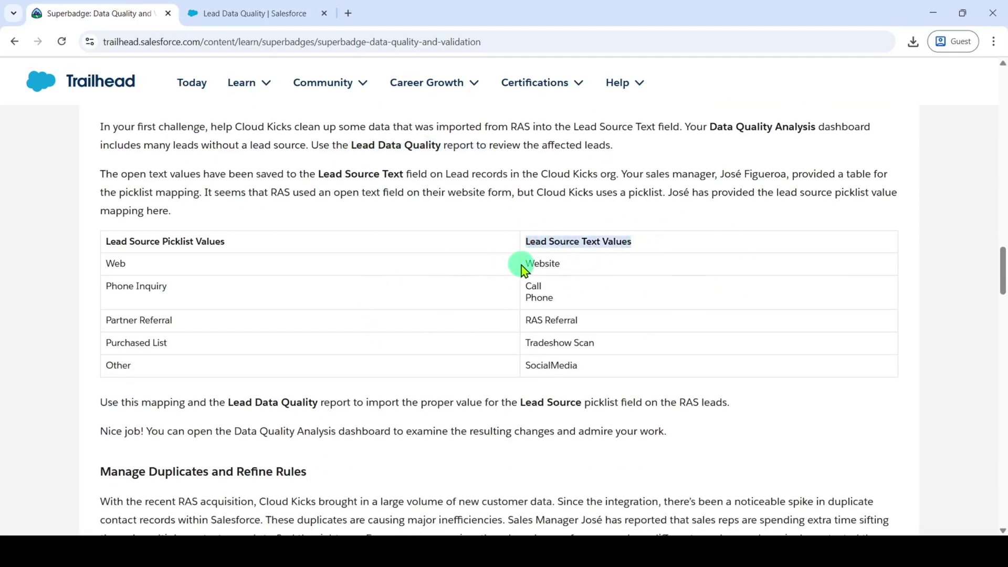
drag(522, 263, 568, 273)
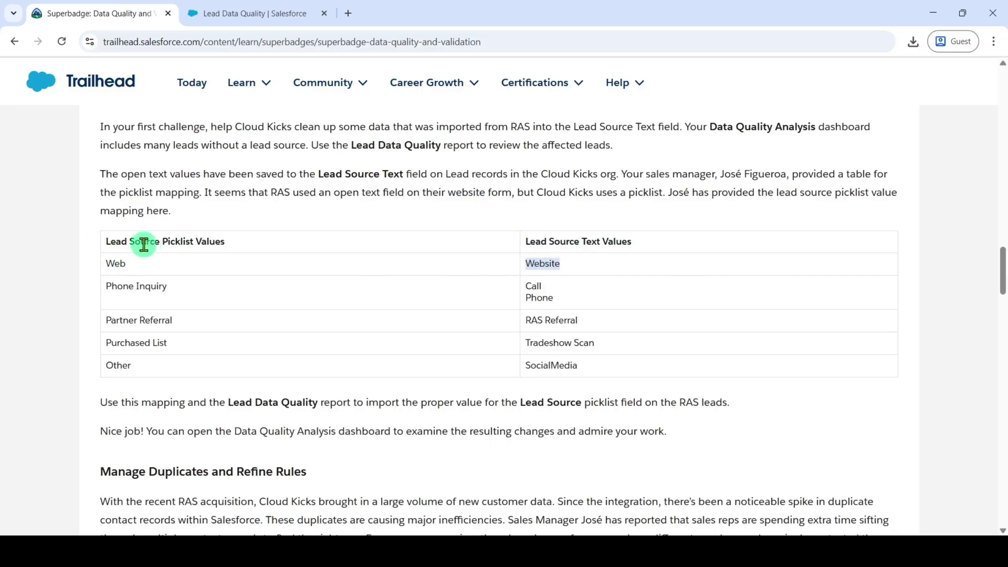
drag(104, 261, 143, 268)
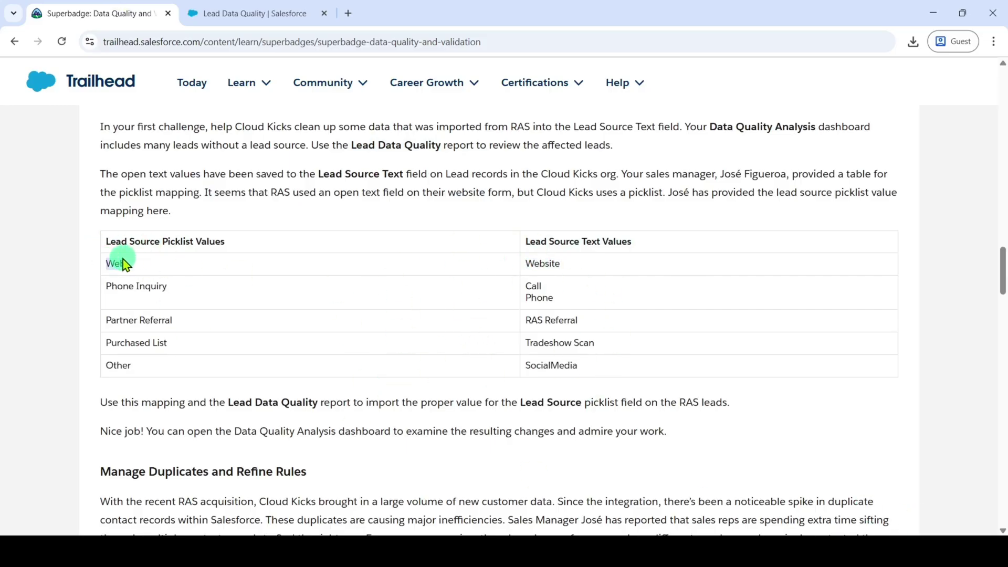
right_click(116, 265)
click(159, 287)
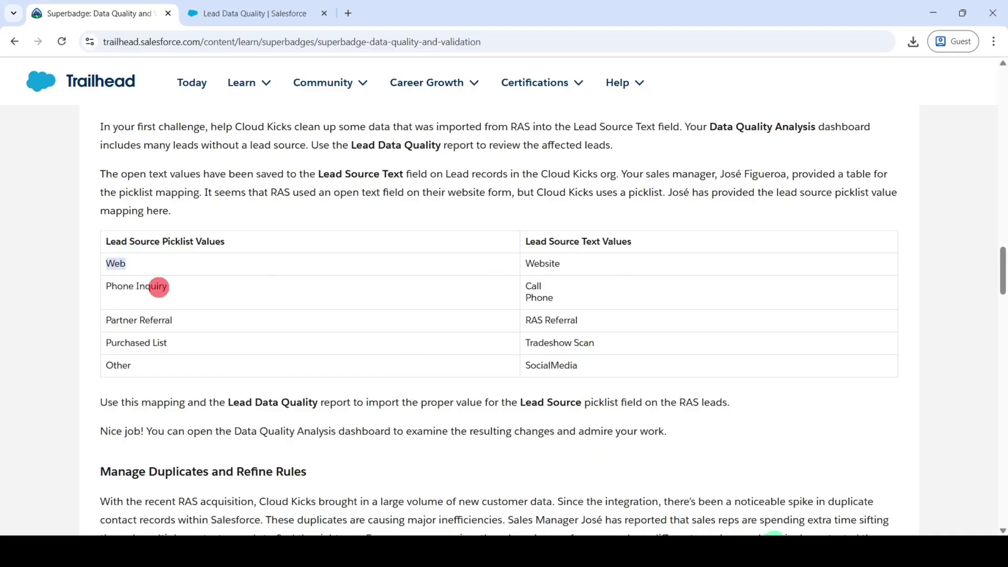
key(alt+Tab)
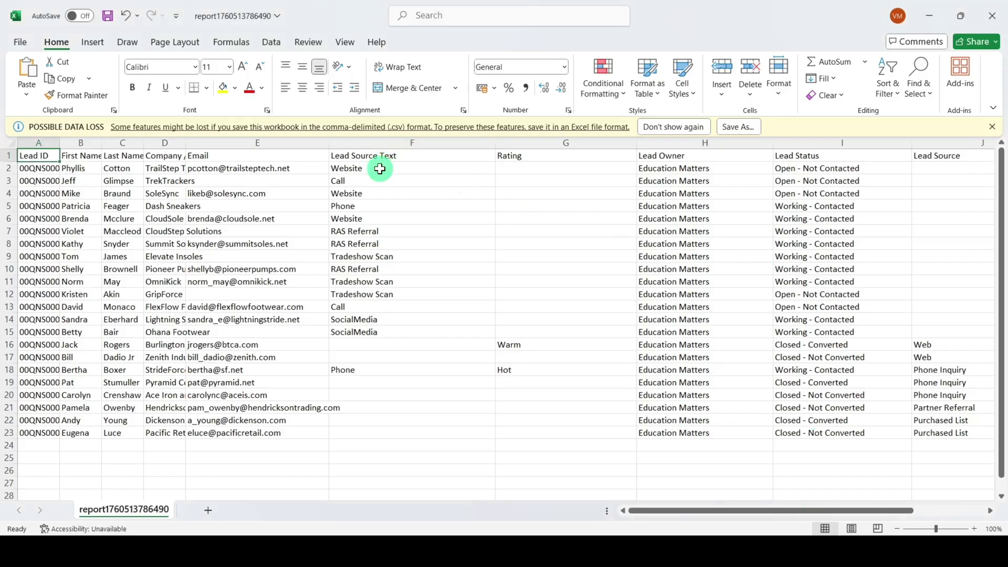
- Paste Web into Lead Source cell J2 and zoom the sheet to 90%
click(941, 168)
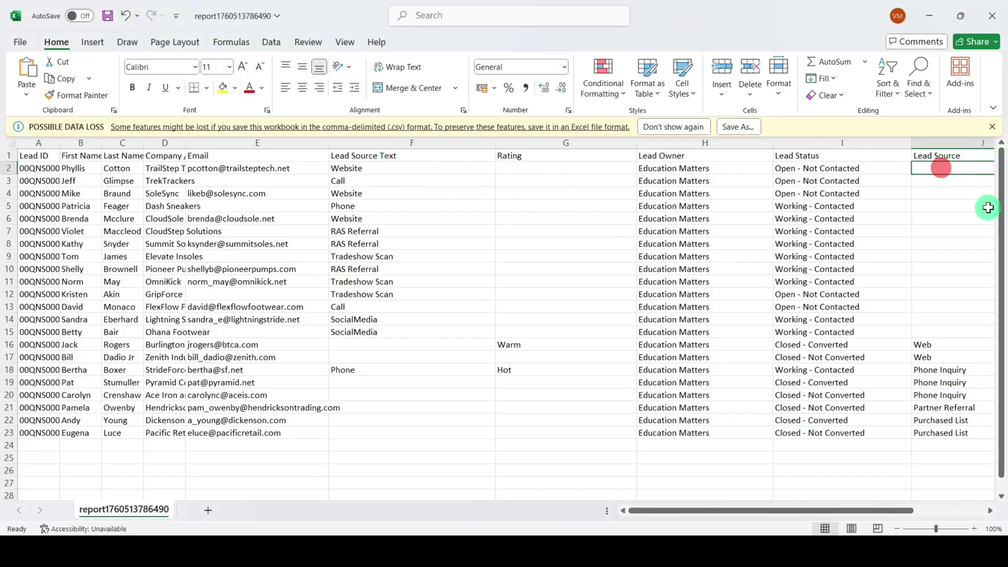
key(ctrl+v)
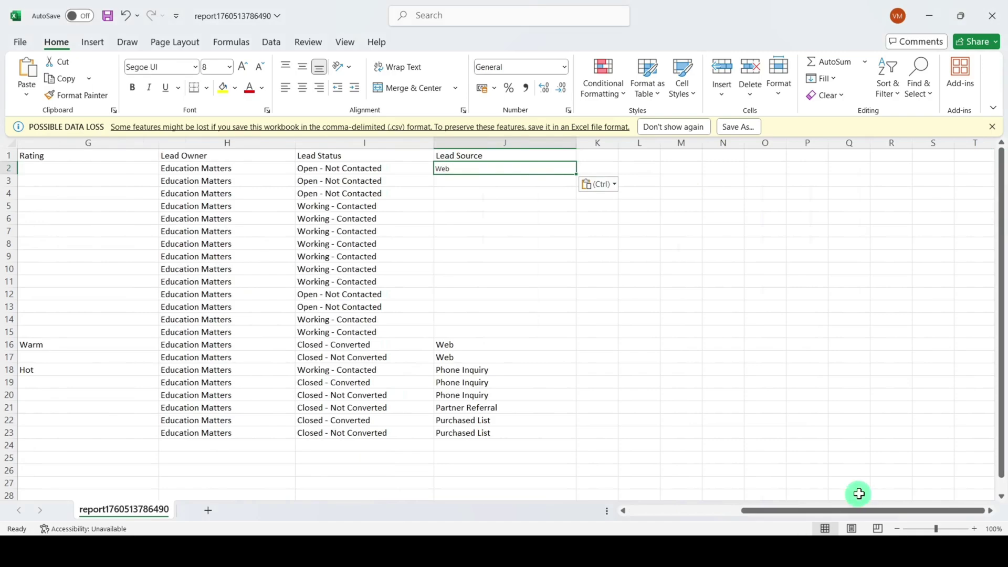
click(897, 529)
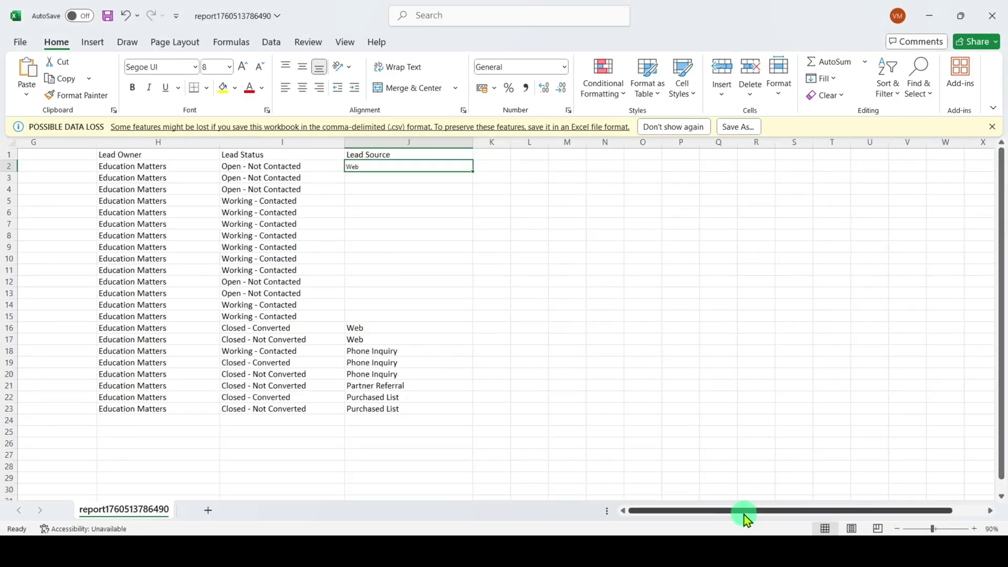
drag(742, 513, 711, 517)
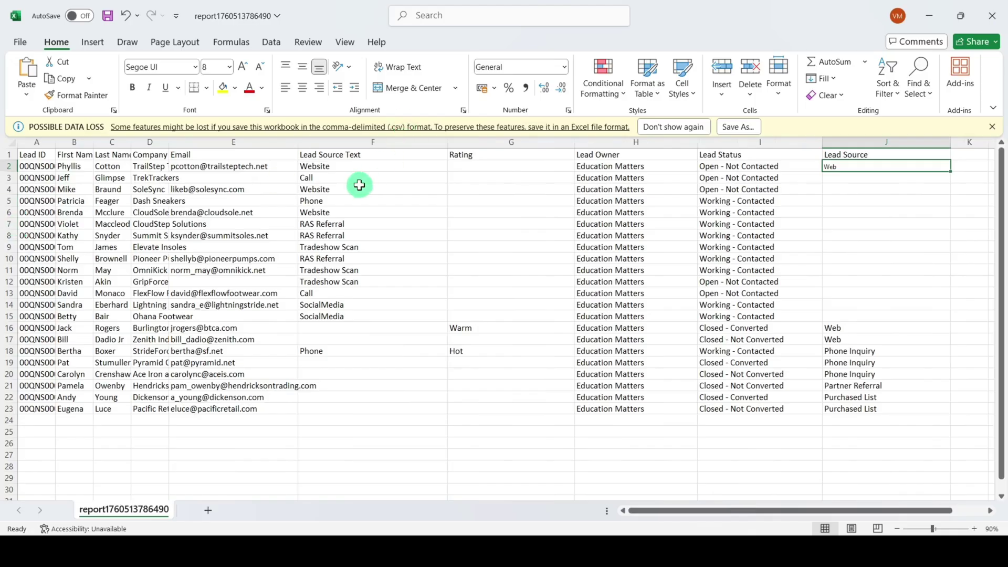
- Fill J3 with Phone Inquiry from J18 and J4 with Web from J2
click(857, 350)
key(ctrl+c)
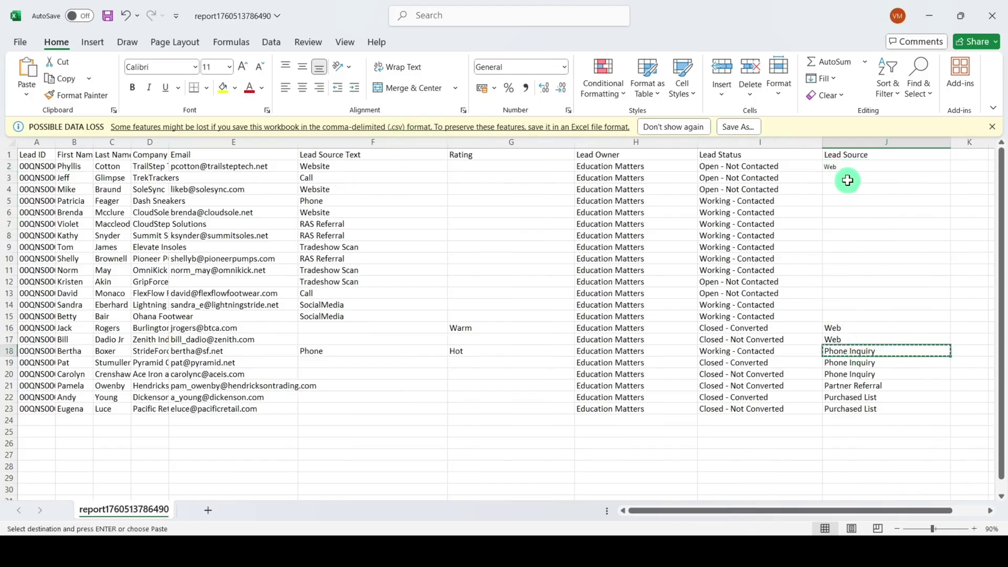
click(846, 178)
key(ctrl+v)
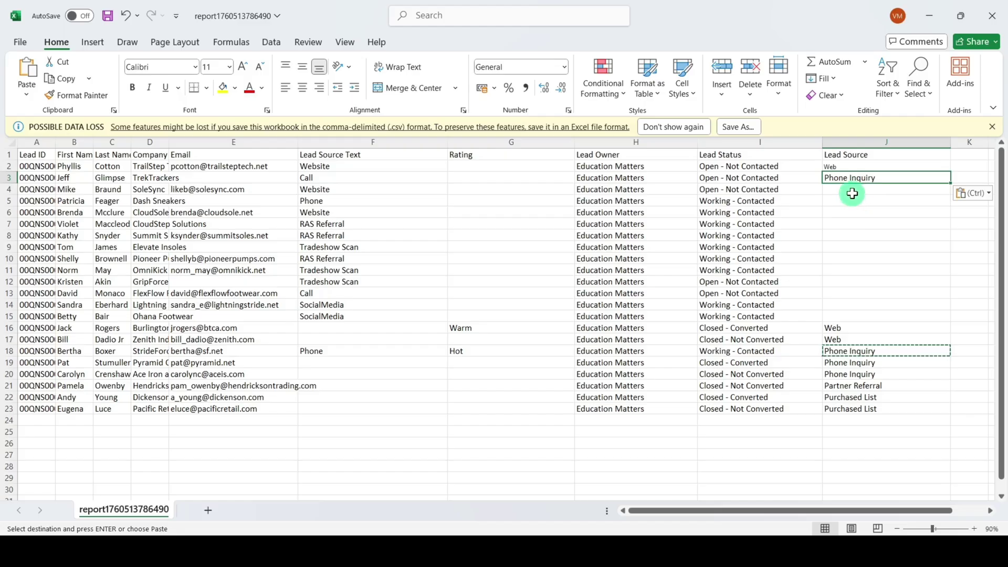
click(836, 167)
key(ctrl+c)
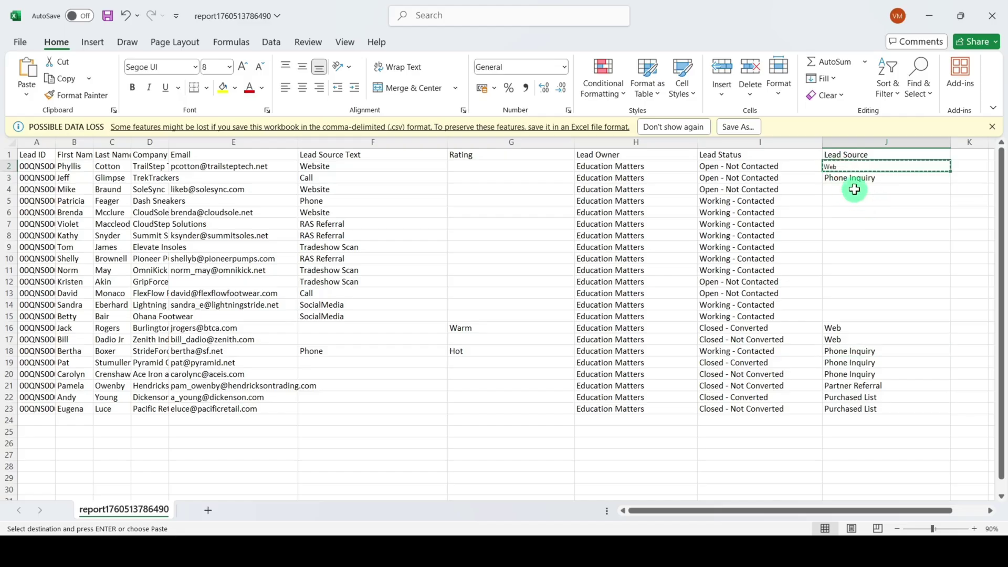
click(854, 188)
key(ctrl+v)
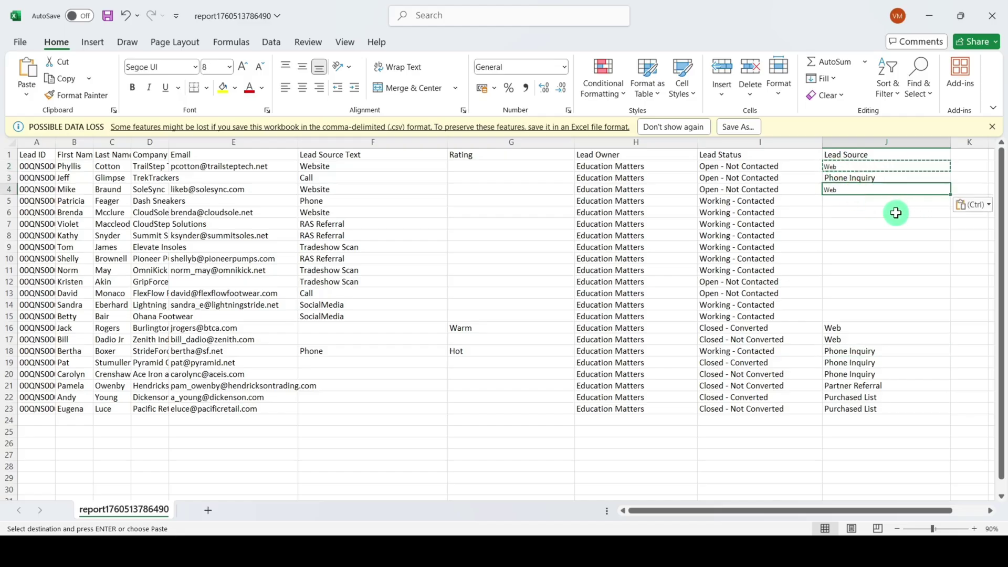
- Fill J6 with Web and J5 with Phone Inquiry
click(835, 209)
key(ctrl+v)
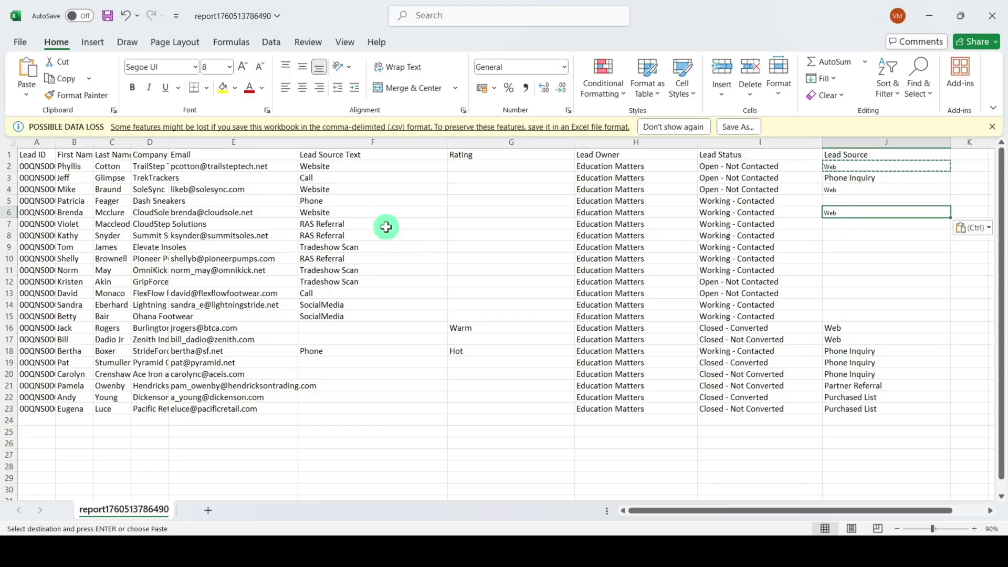
click(866, 348)
key(ctrl+c)
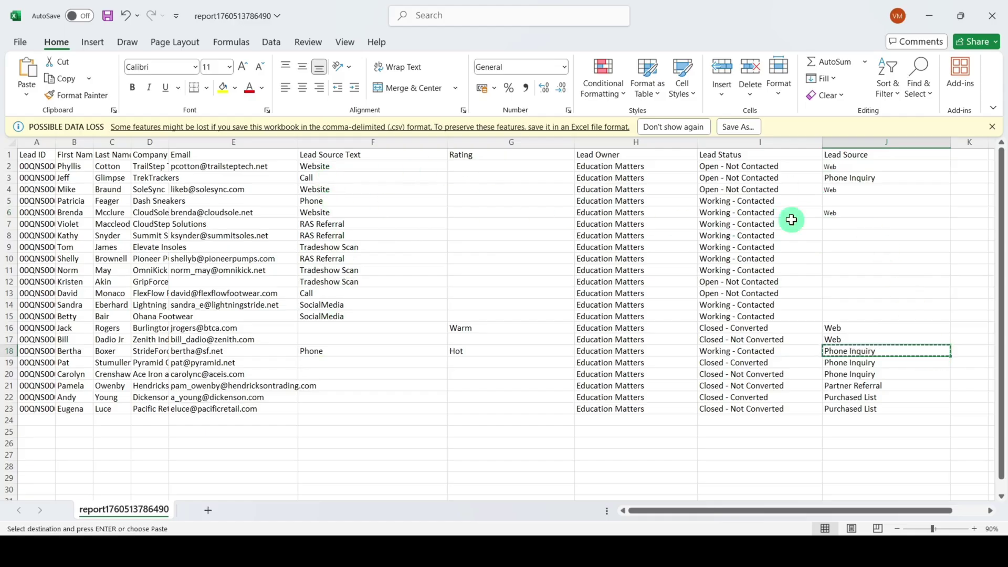
click(846, 198)
key(ctrl+v)
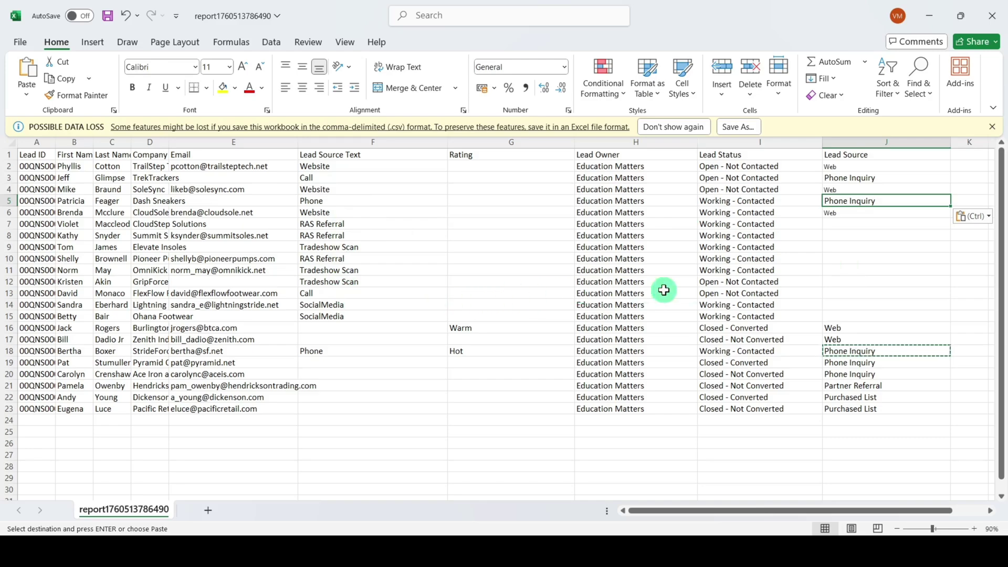
- Copy Partner Referral from J21 into J7, J8 and J10 for the RAS Referral leads
click(850, 290)
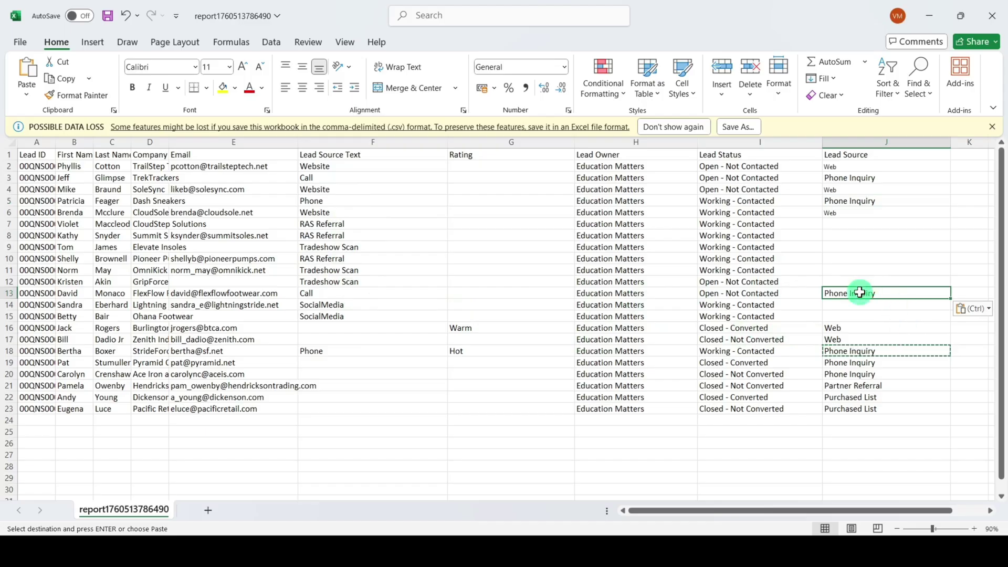
click(881, 384)
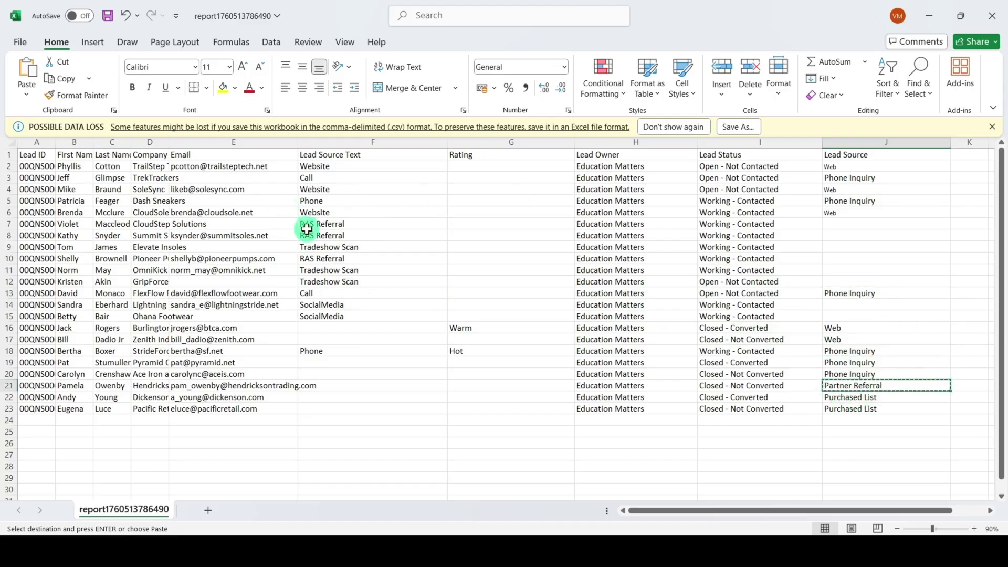
click(833, 224)
key(ctrl+v)
click(852, 237)
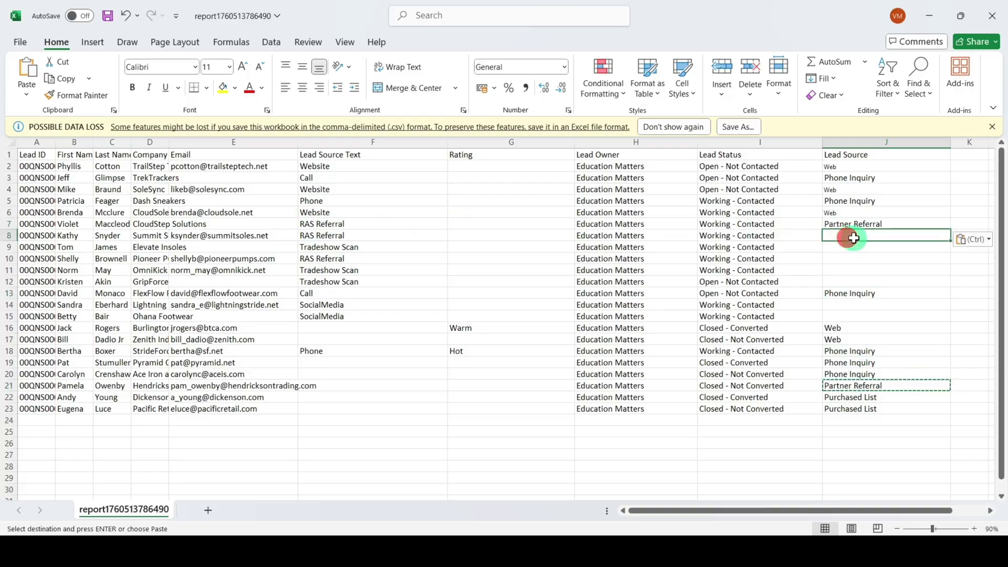
key(ctrl+v)
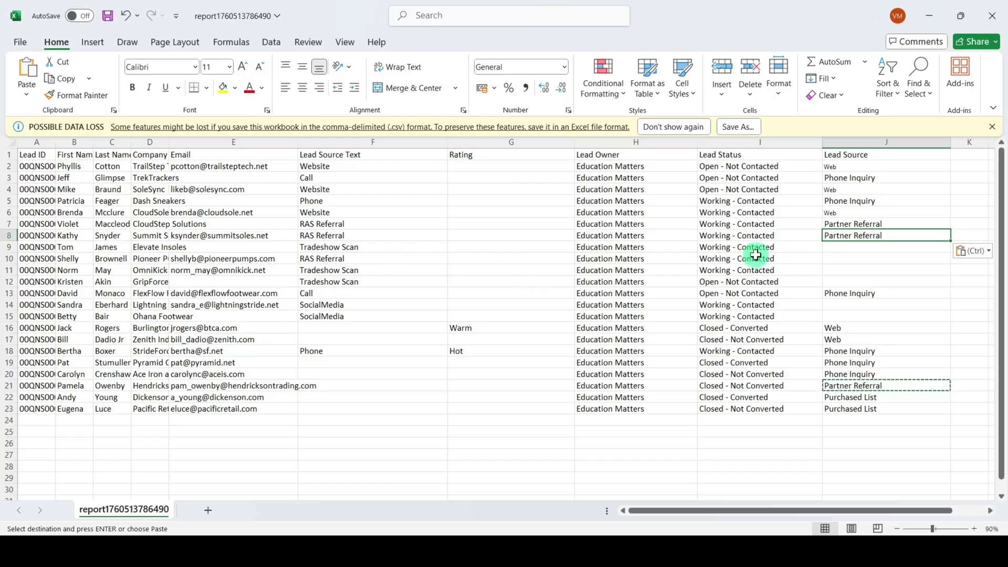
click(861, 258)
key(ctrl+v)
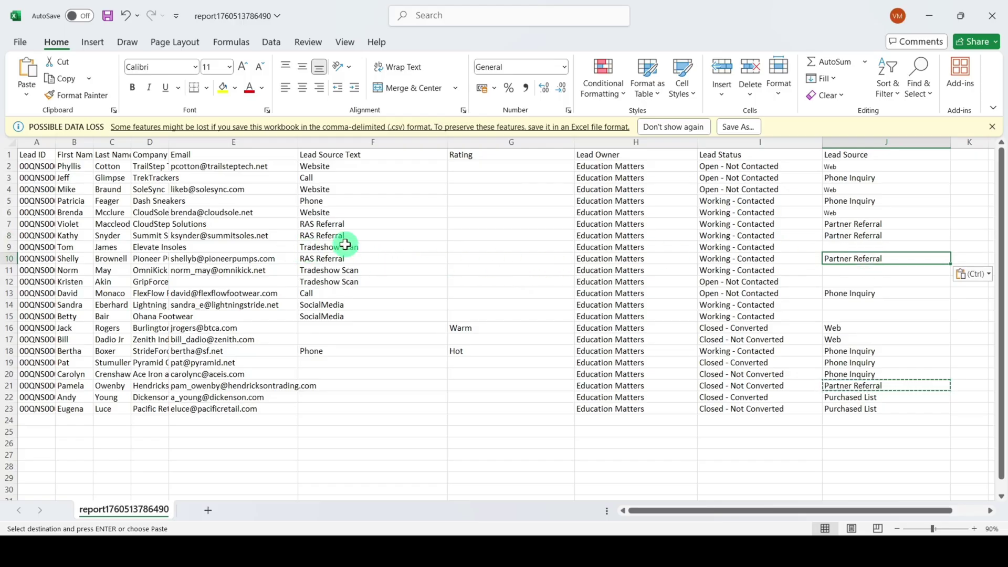
- Select the 'Purchased List' picklist value in the Trailhead mapping table
key(alt+Tab)
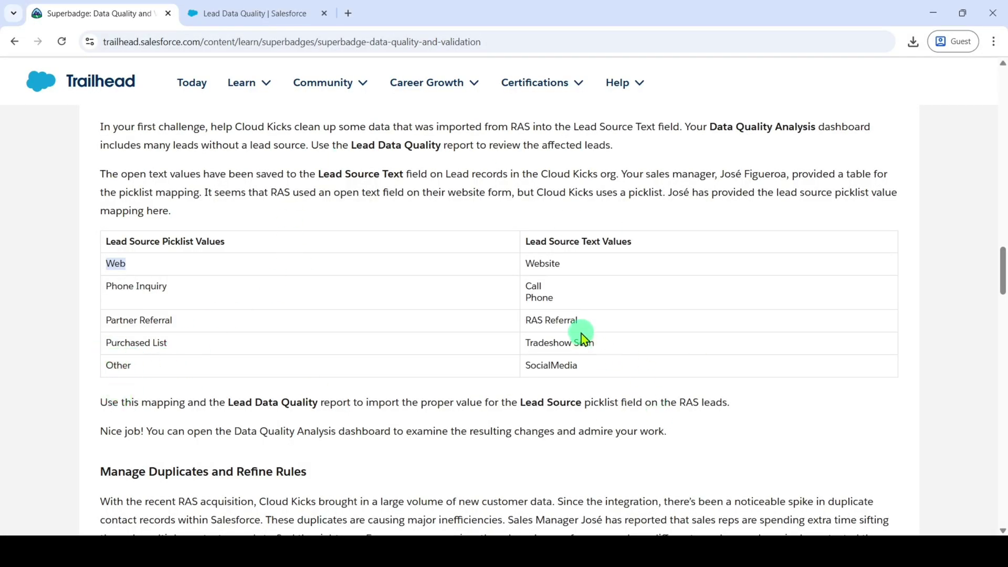
drag(95, 342, 202, 344)
click(194, 375)
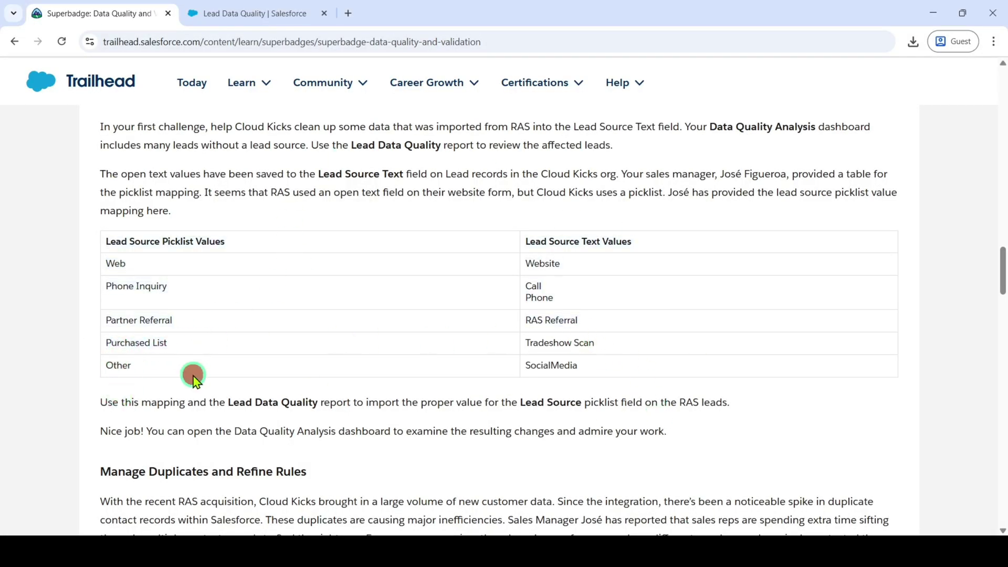
drag(107, 343, 173, 344)
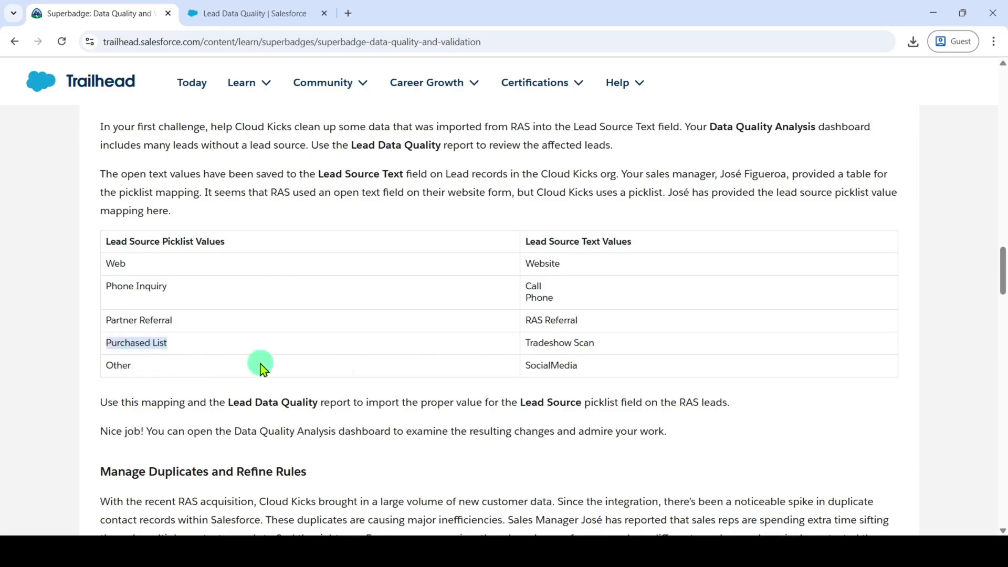
- Paste Purchased List into J9, J11 and J12 for the Tradeshow Scan leads
key(ctrl+c)
key(alt+Tab)
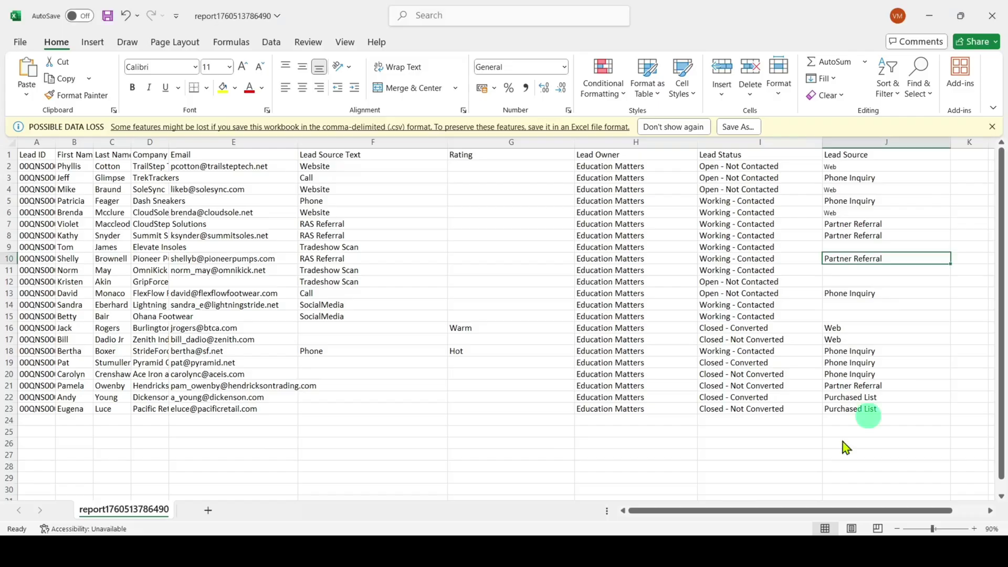
click(884, 246)
key(ctrl+v)
click(881, 270)
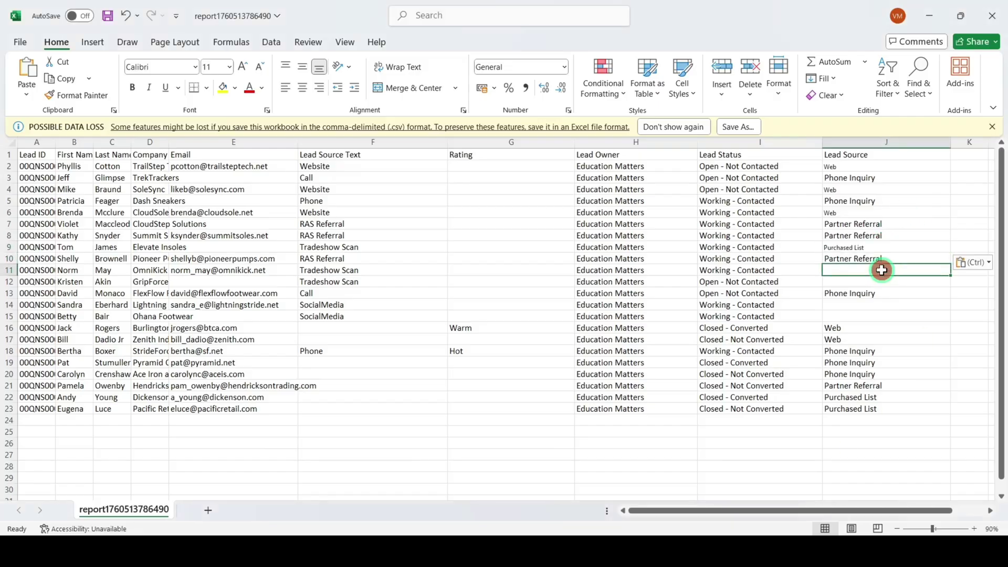
key(ctrl+v)
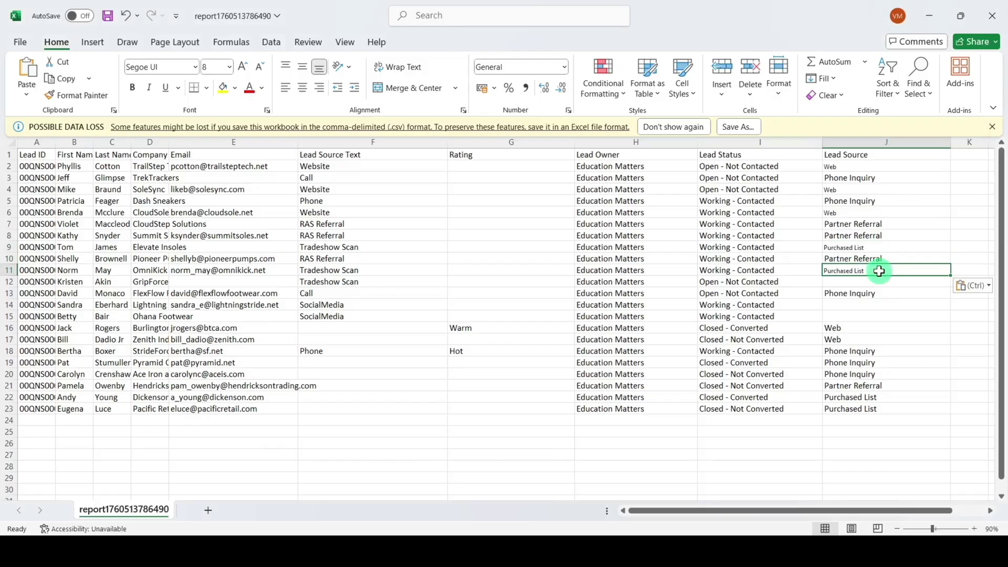
click(840, 283)
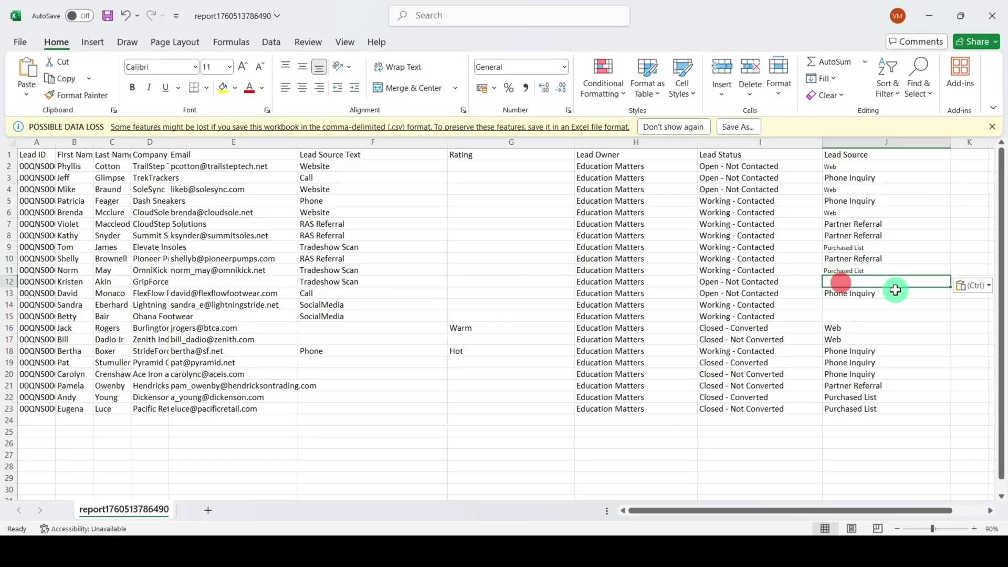
key(ctrl+v)
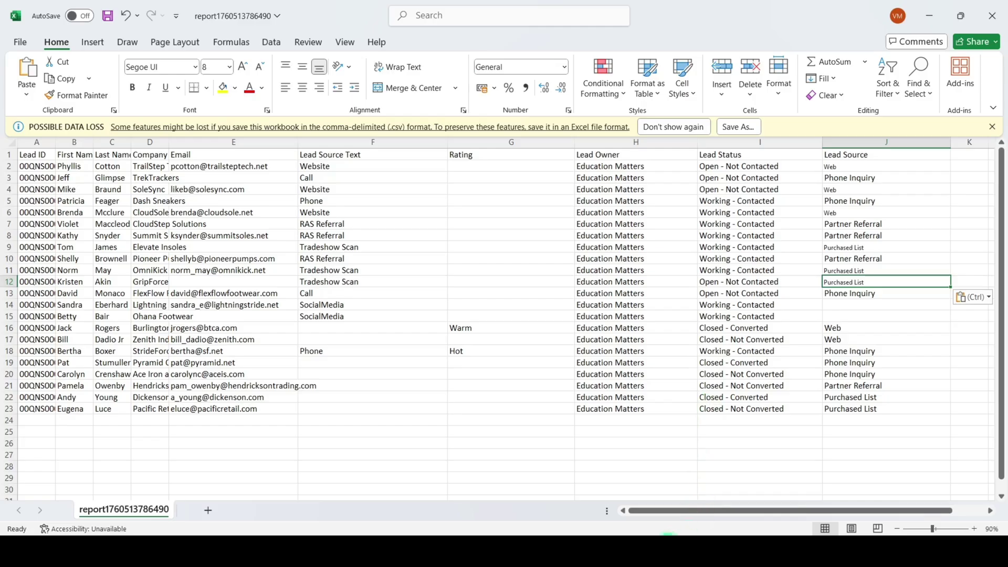
- Copy 'Other' from the mapping table into row 14's Lead Source cell, then select row 15's
click(667, 534)
click(103, 363)
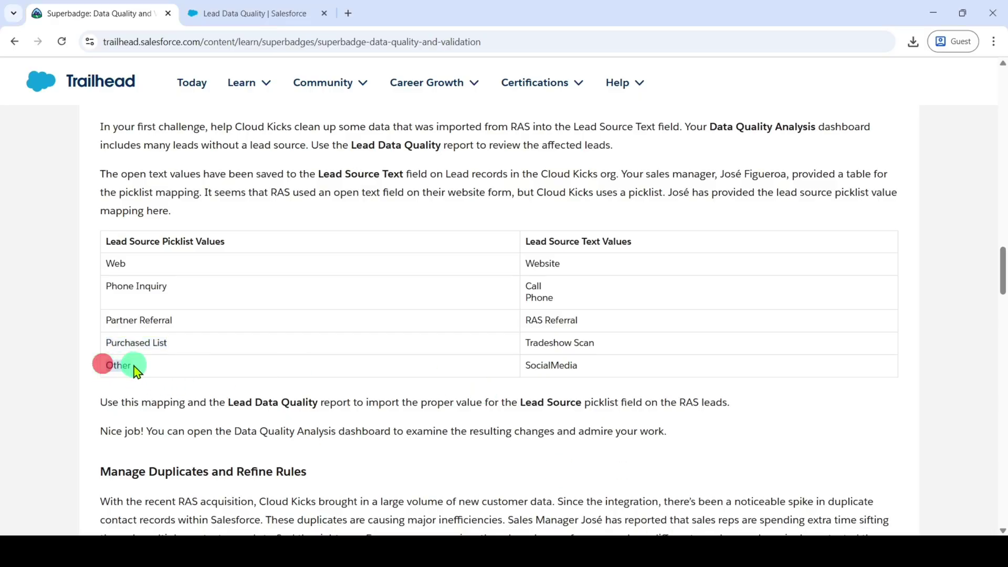
drag(137, 371, 137, 371)
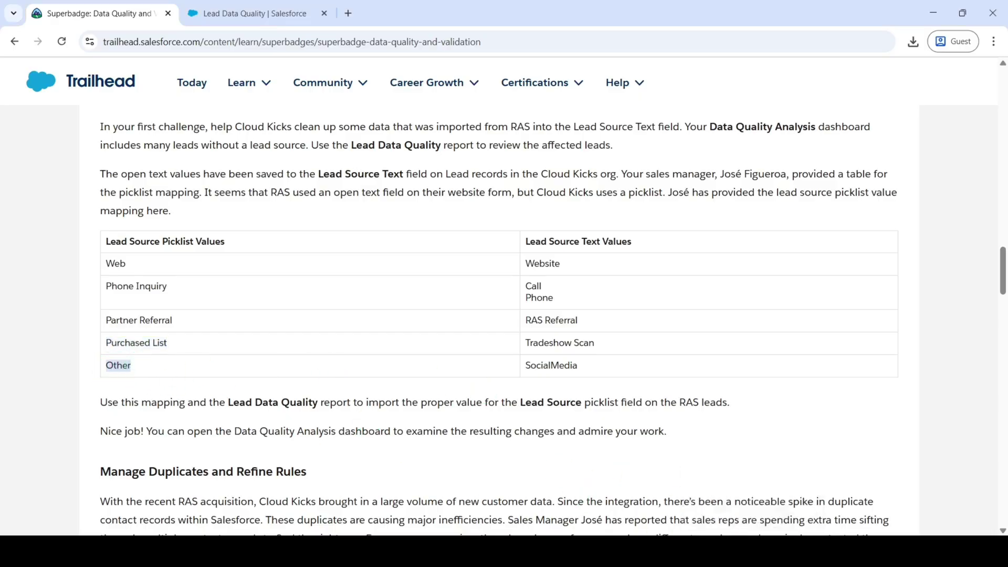
key(alt+Tab)
click(854, 309)
key(ctrl+v)
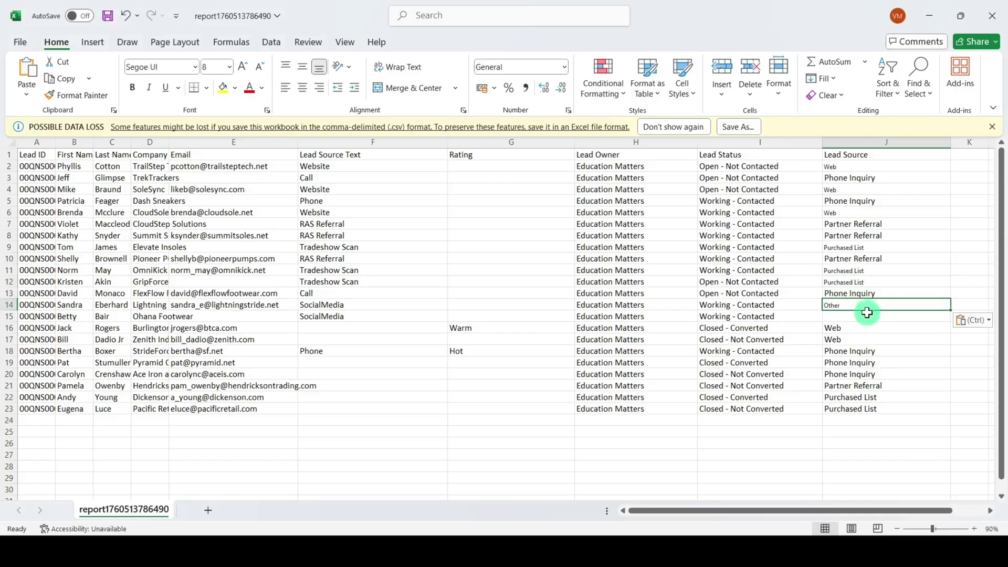
click(863, 316)
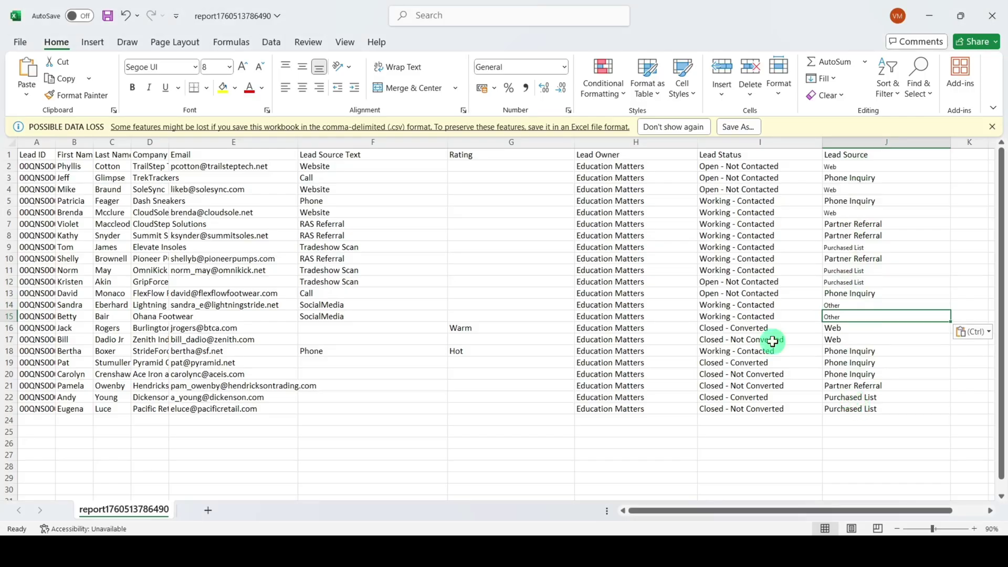
- Save the edited report CSV with File > Save and bring up the Lead Data Quality report in Chrome
click(19, 43)
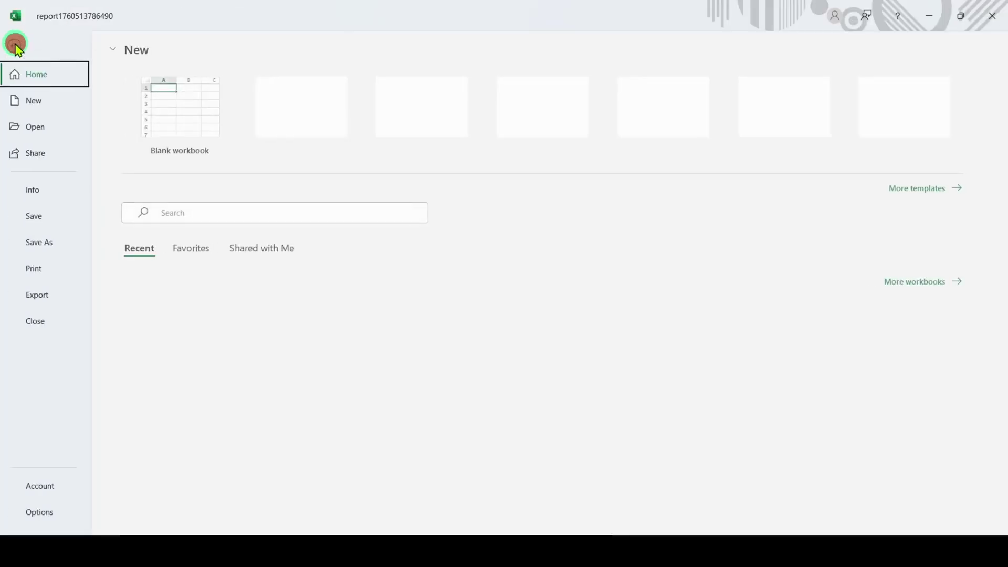
click(35, 220)
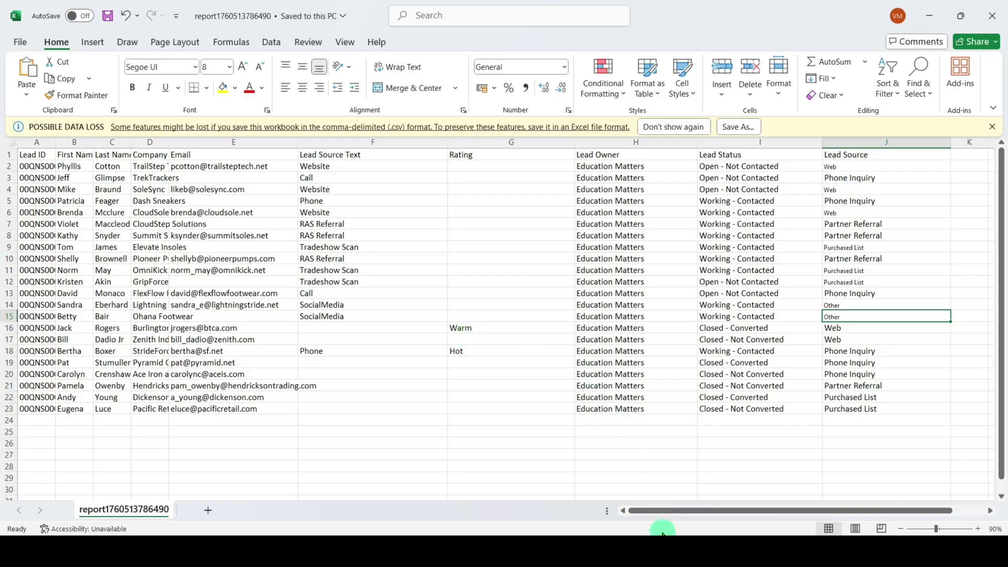
click(663, 552)
click(268, 11)
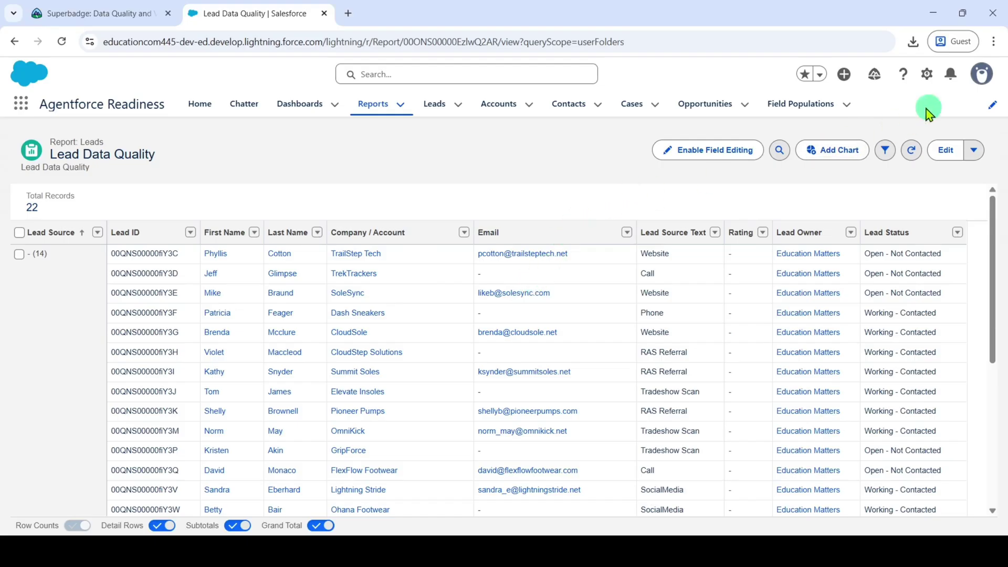
- Go to Salesforce Setup, find Data Import Wizard through a Quick Find search for 'da', and launch it
click(930, 78)
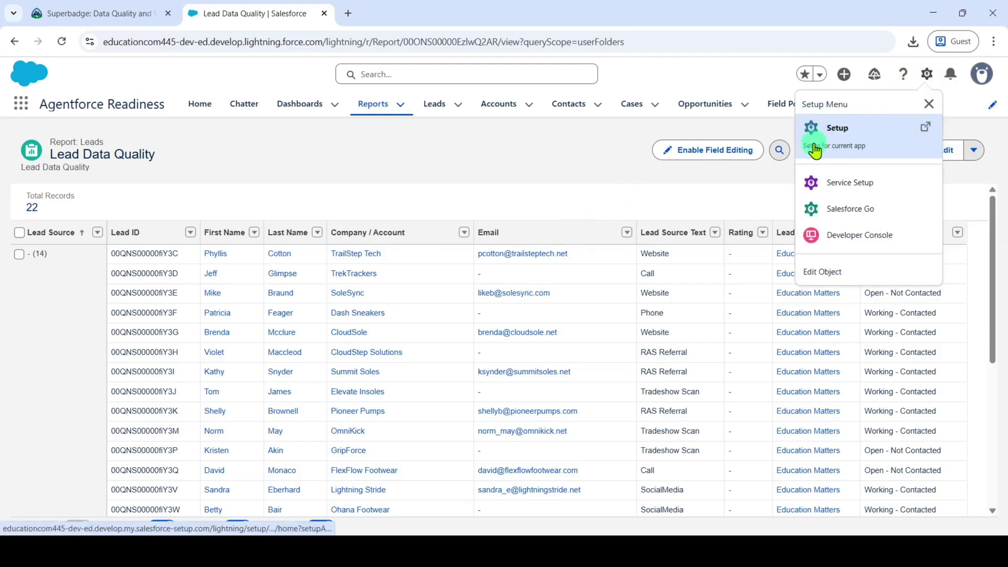
click(848, 145)
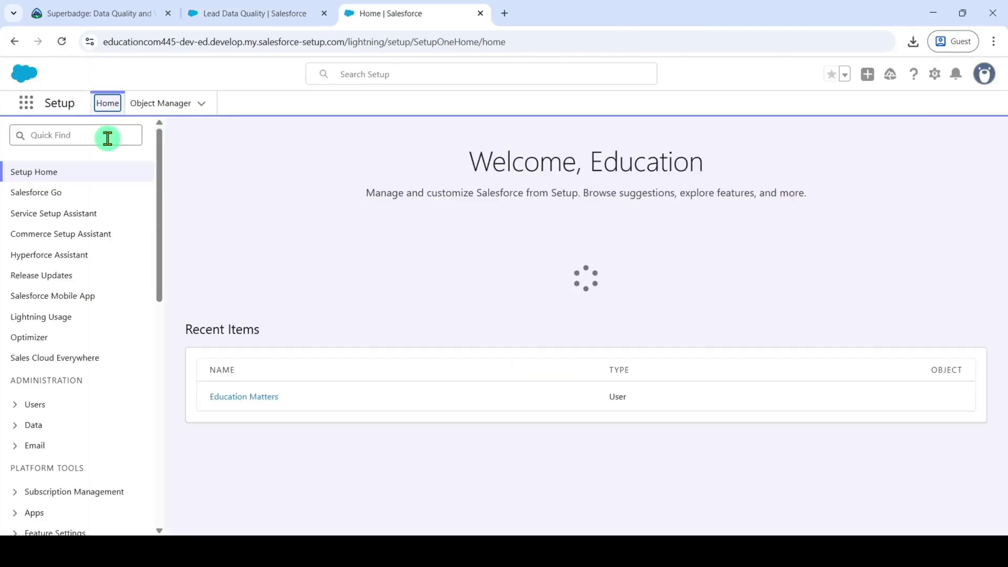
click(106, 137)
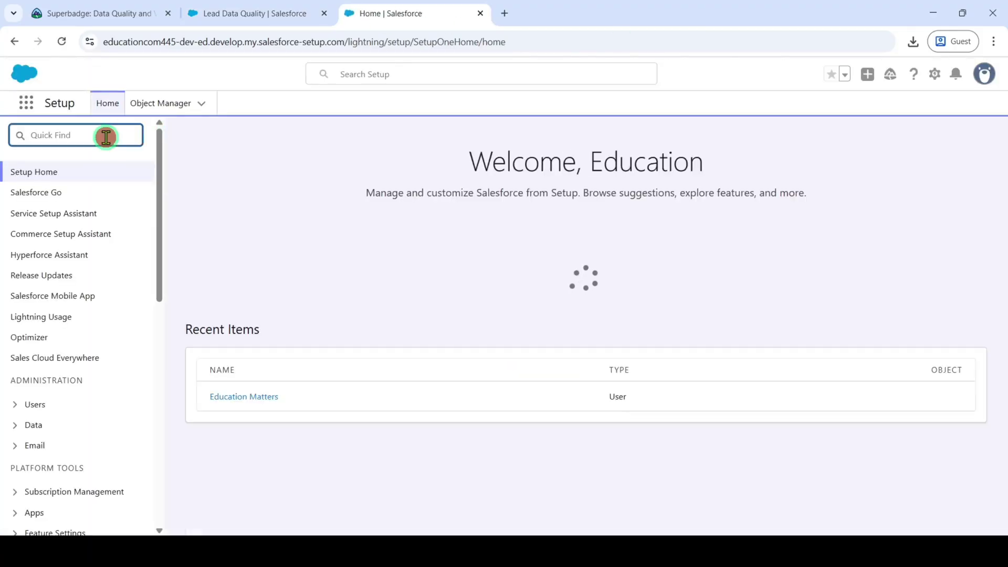
text(data im)
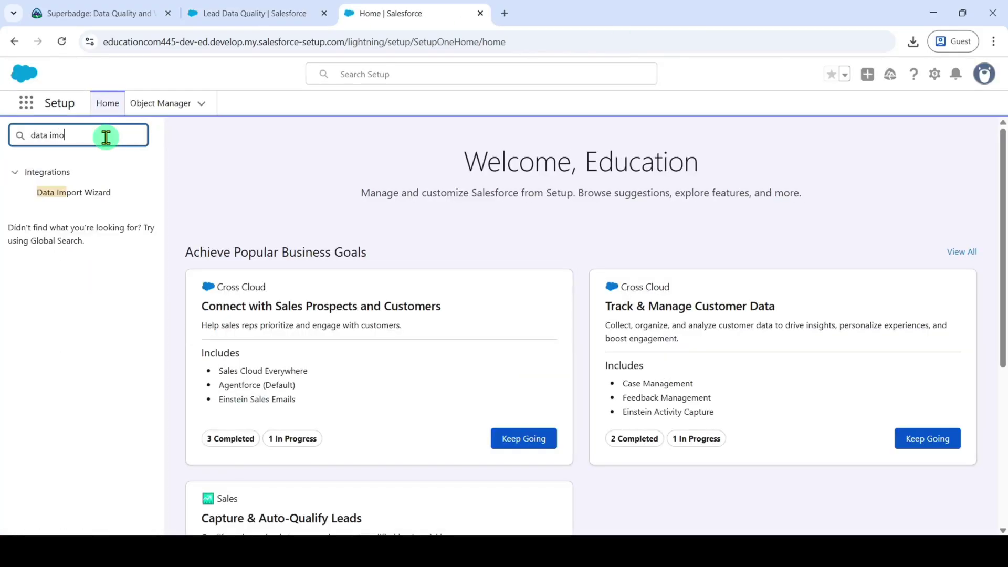
click(59, 194)
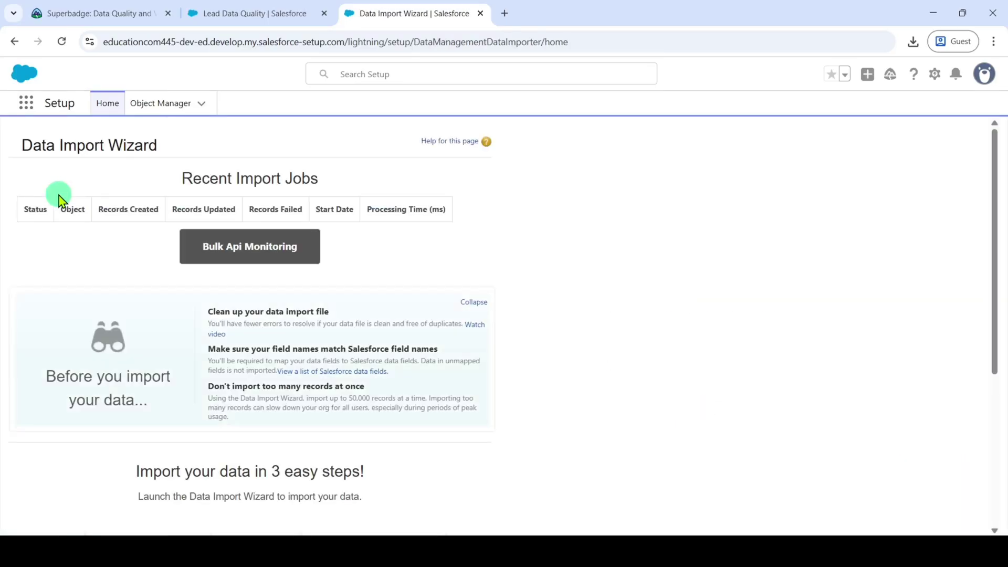
scroll(412, 330, down, 5)
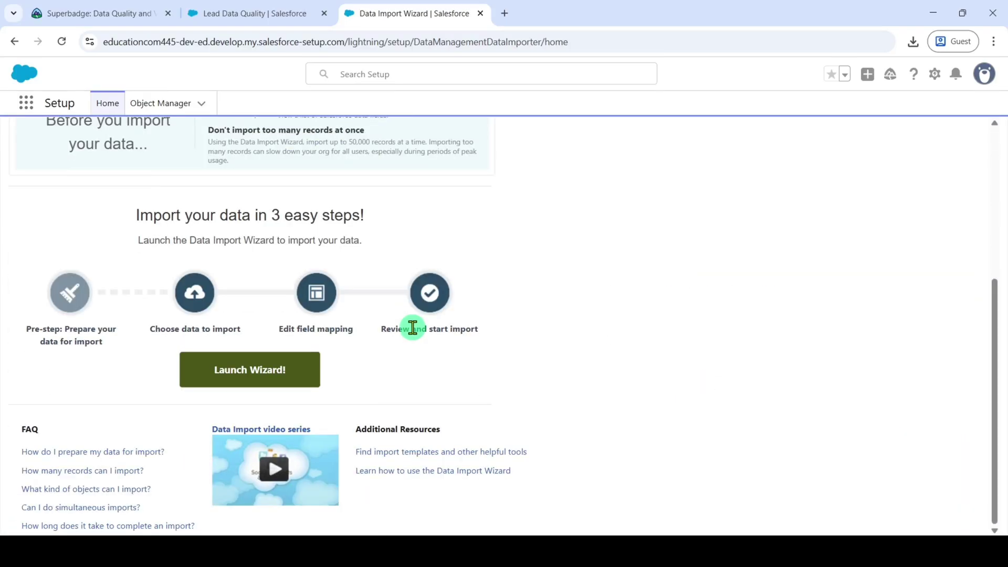
click(246, 372)
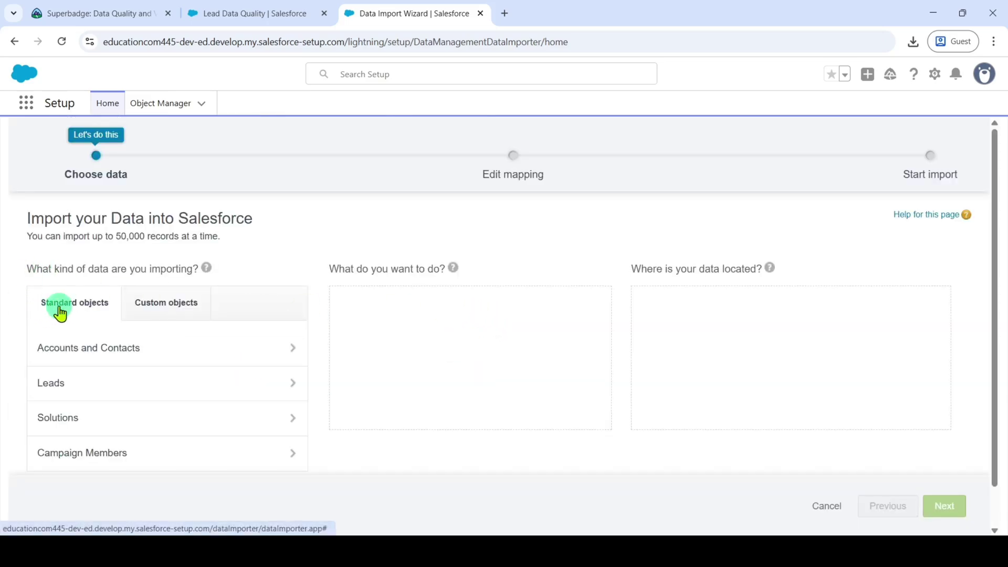
- Choose Leads, Update existing records and CSV, and upload report1760513786490.csv from Downloads
click(64, 391)
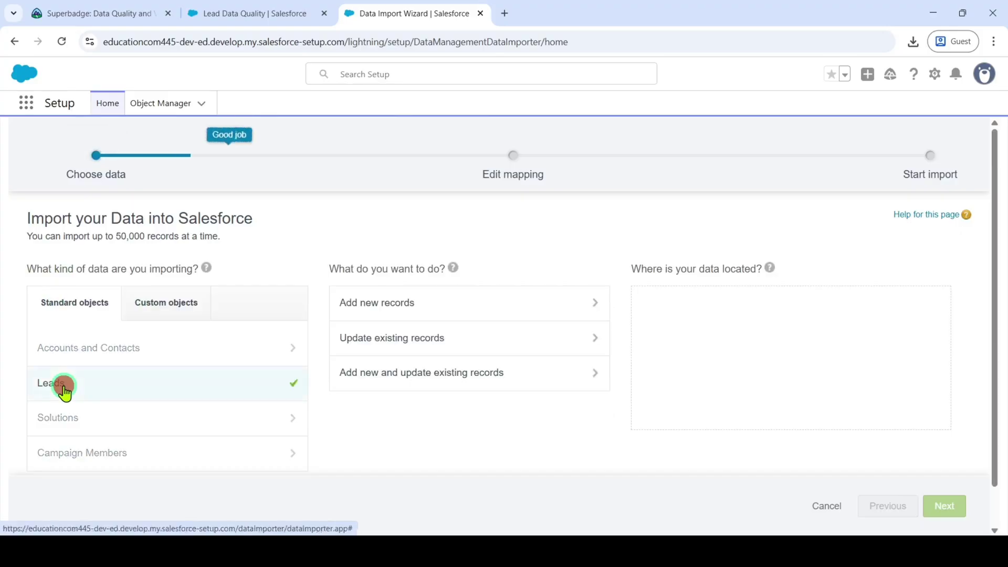
click(395, 343)
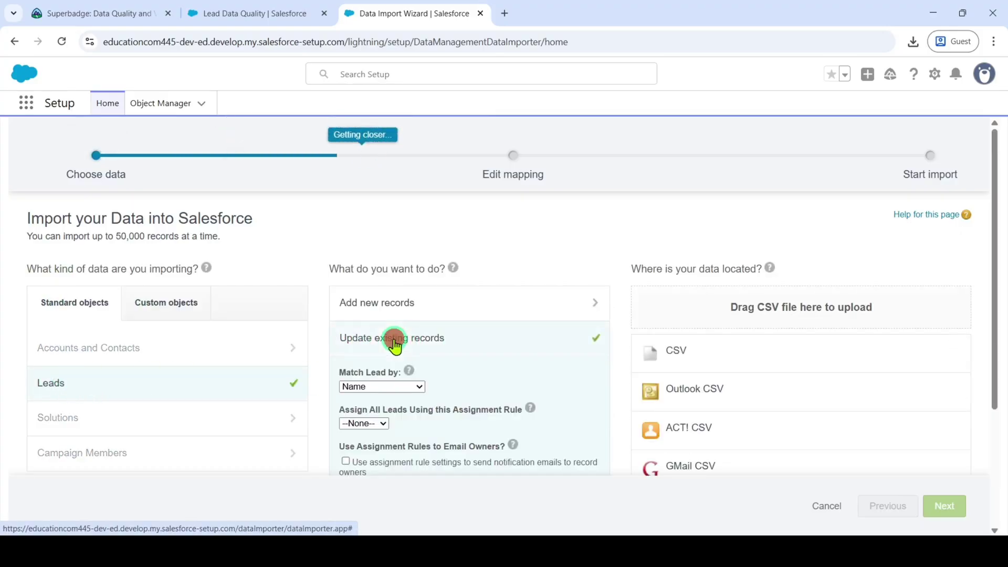
click(685, 358)
scroll(735, 295, down, 1)
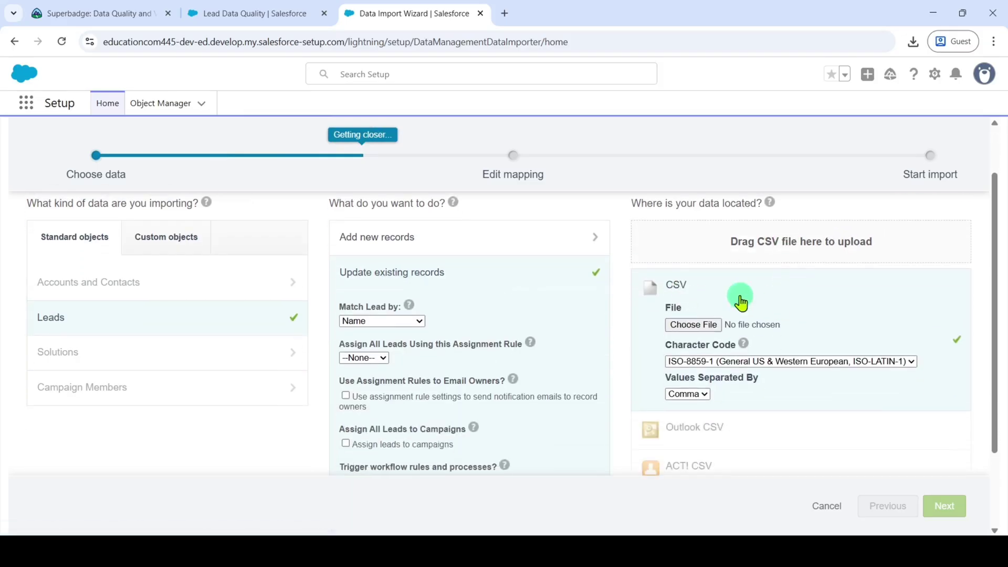
click(685, 327)
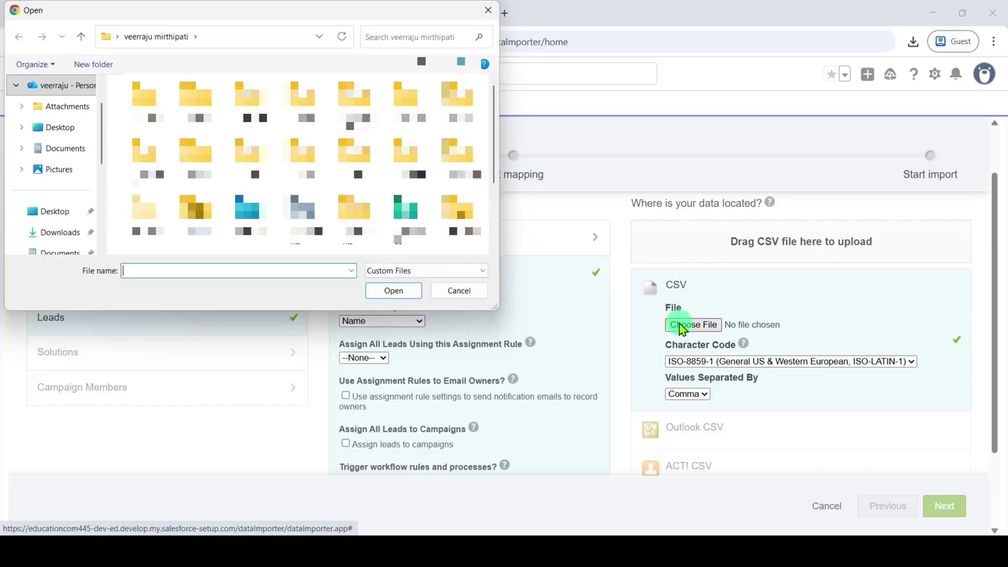
click(39, 232)
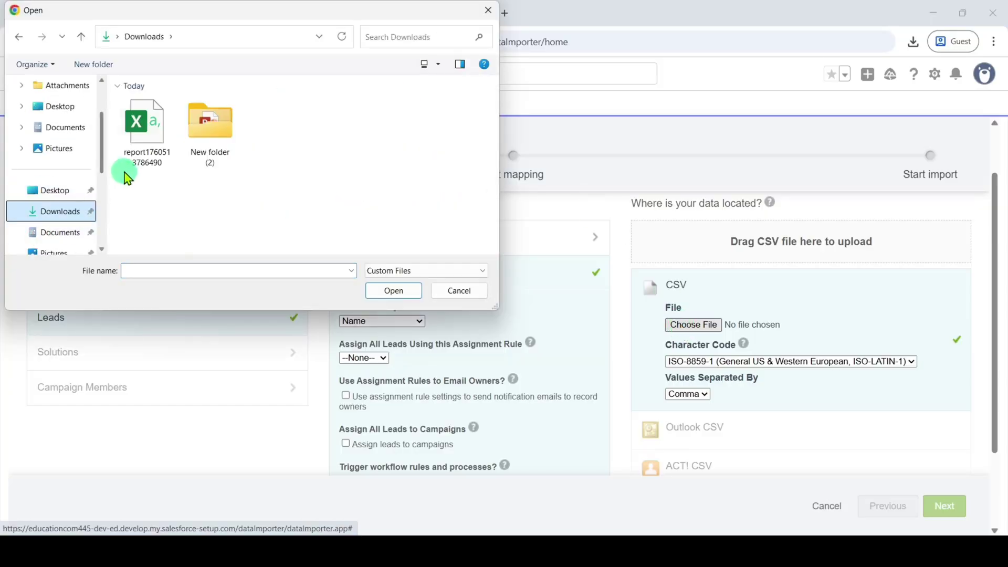
click(141, 158)
click(393, 291)
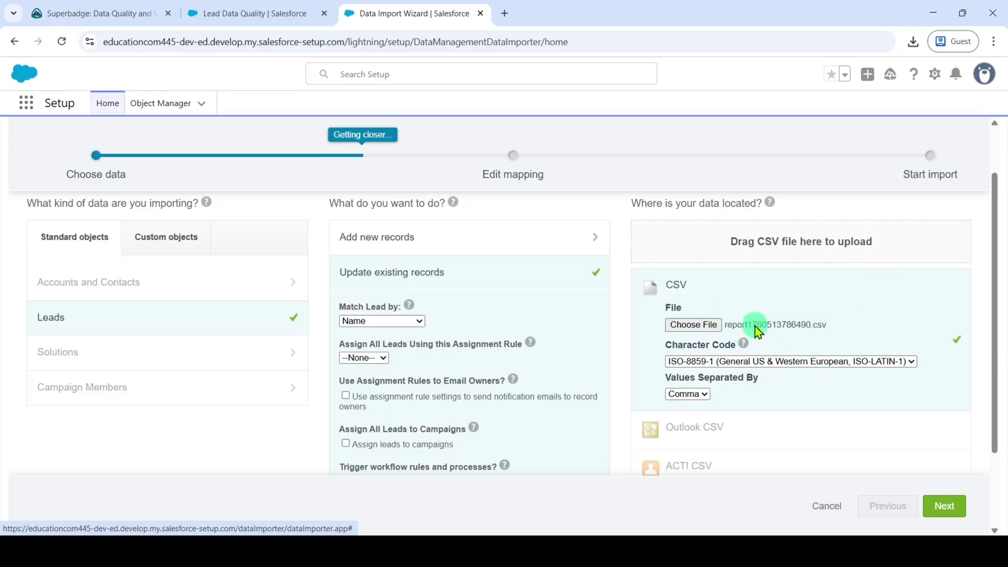
- Map the Lead ID column to Salesforce.com ID and advance to Review & Start Import
click(945, 506)
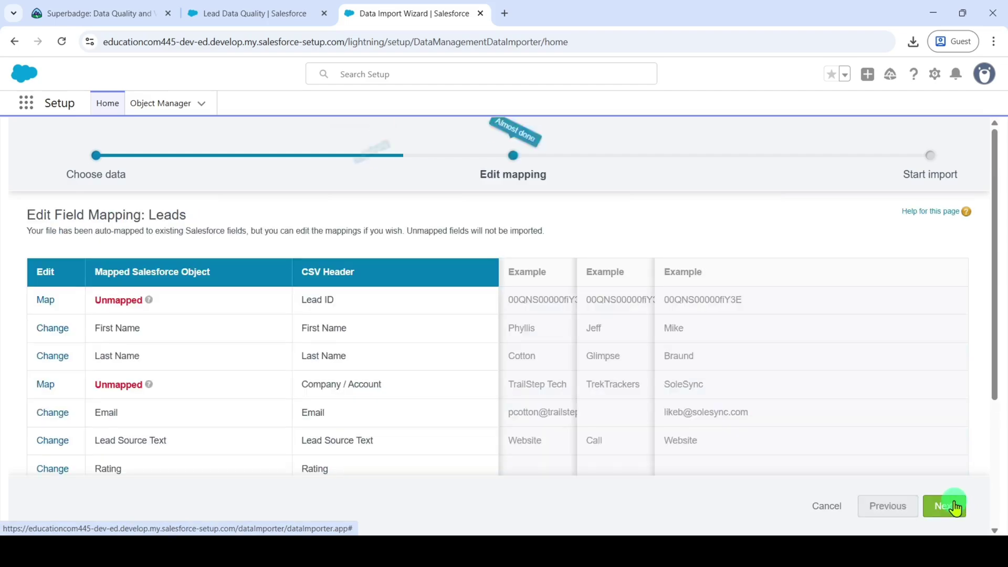
click(45, 304)
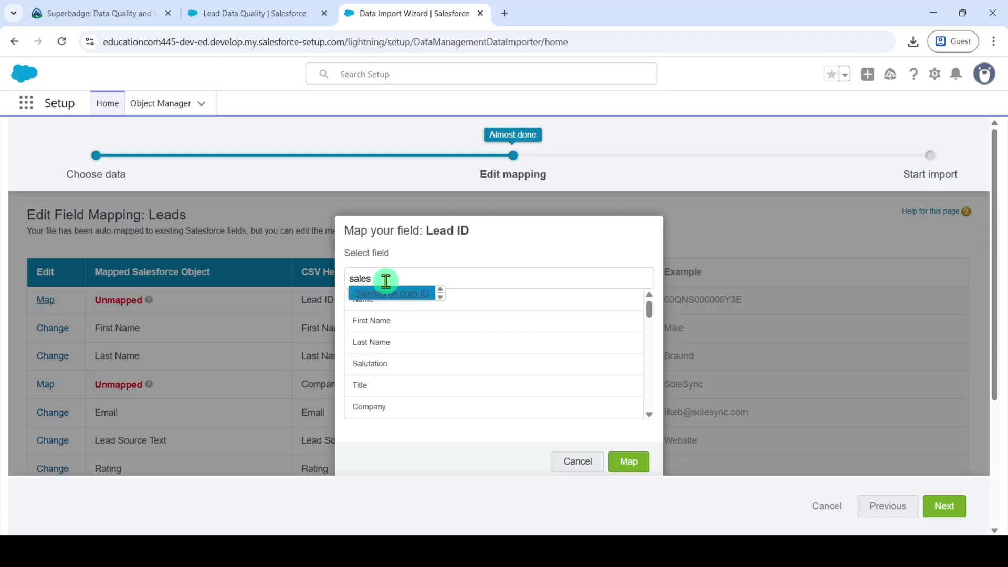
click(389, 294)
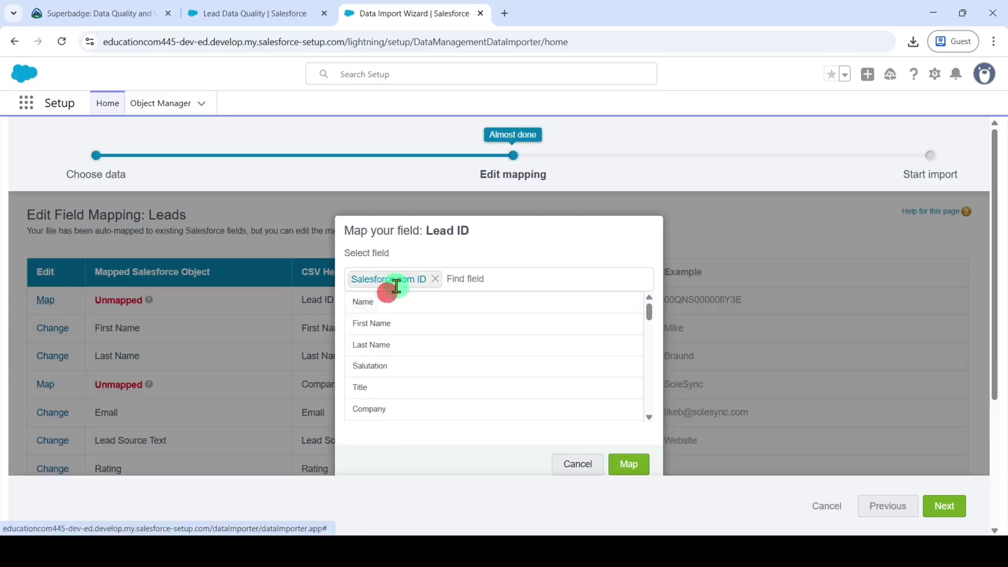
click(625, 464)
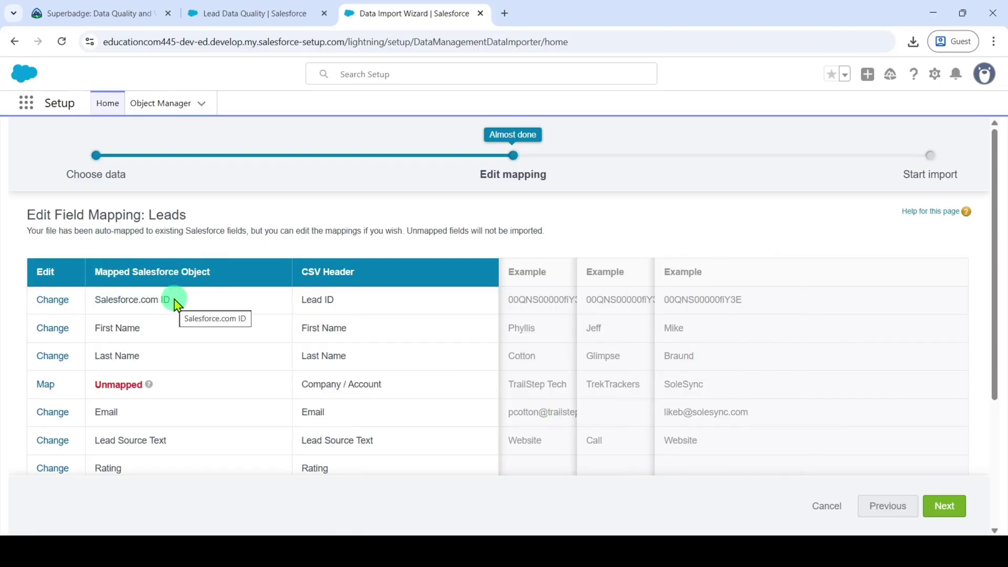
click(940, 510)
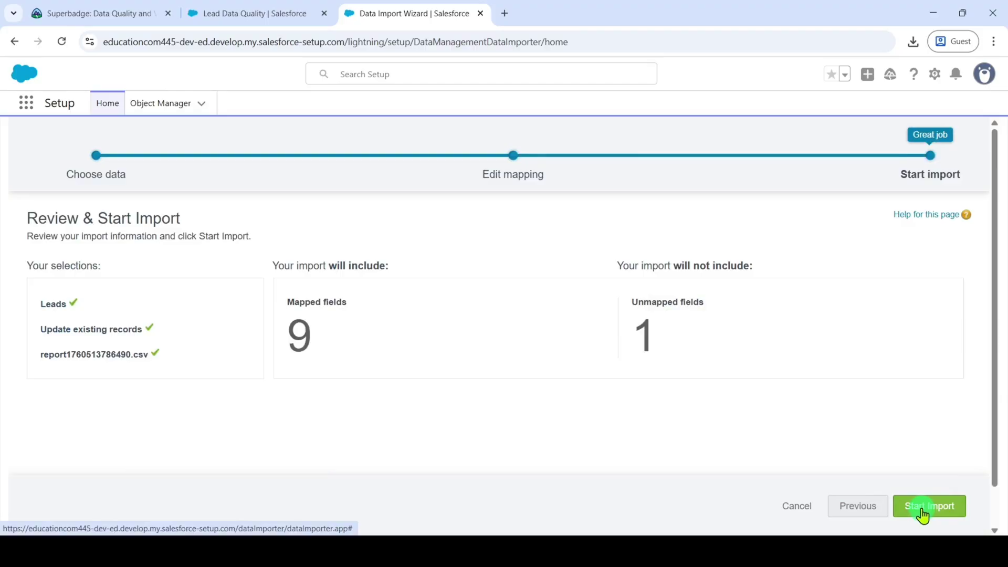
- Start the lead import and review the Bulk Data Load Job: 22 processed, 0 failed
click(923, 514)
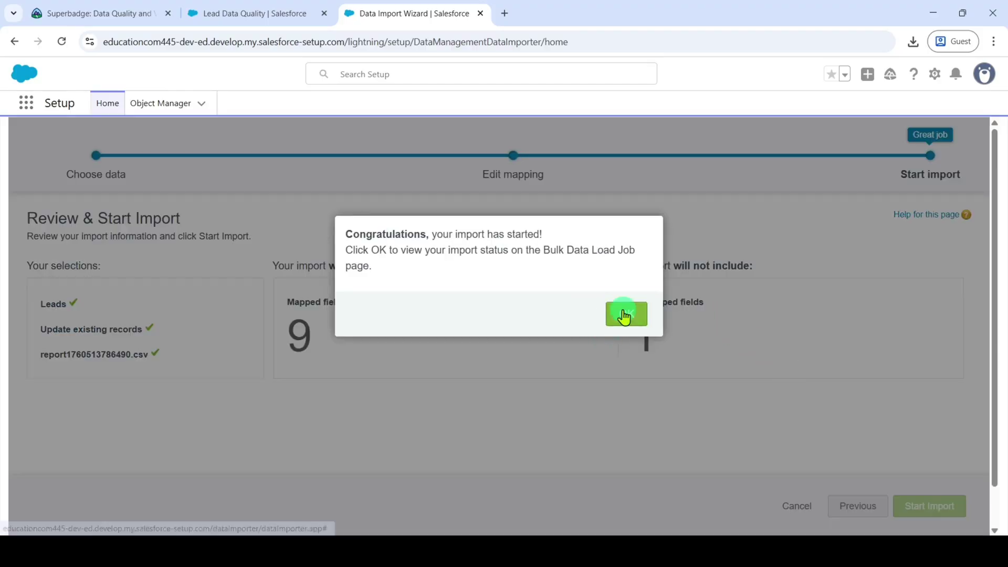
click(624, 313)
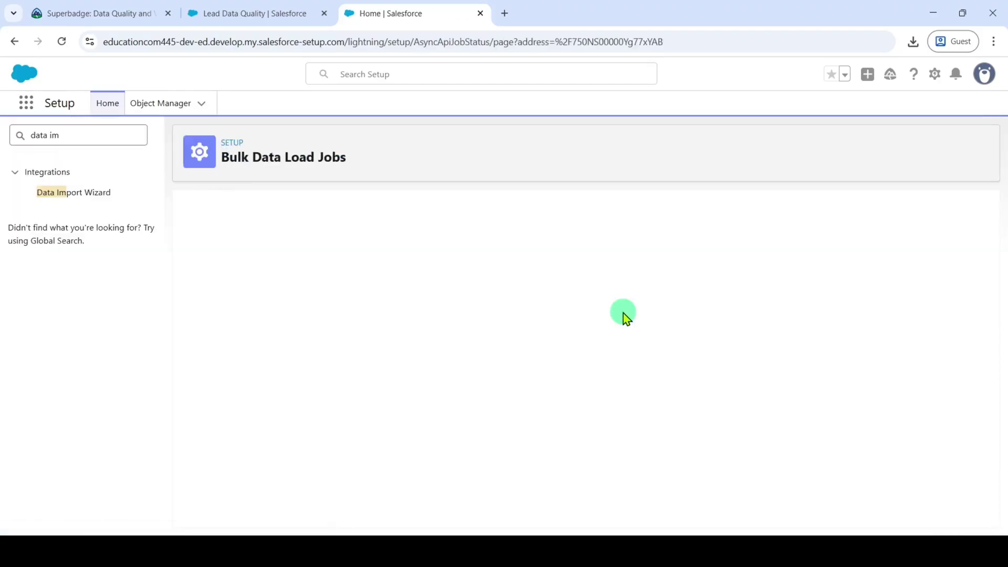
scroll(660, 281, down, 3)
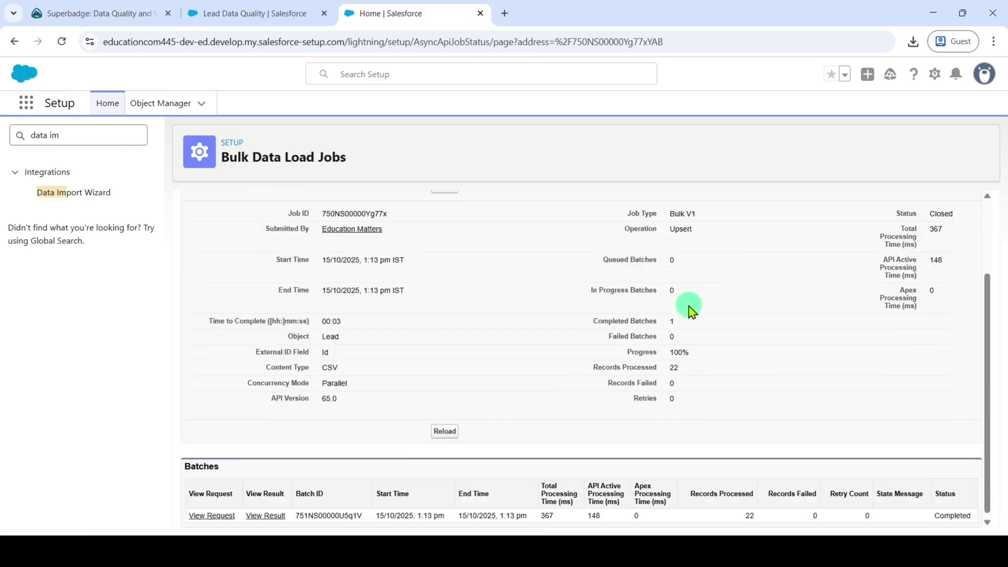
scroll(690, 308, up, 2)
scroll(680, 319, down, 2)
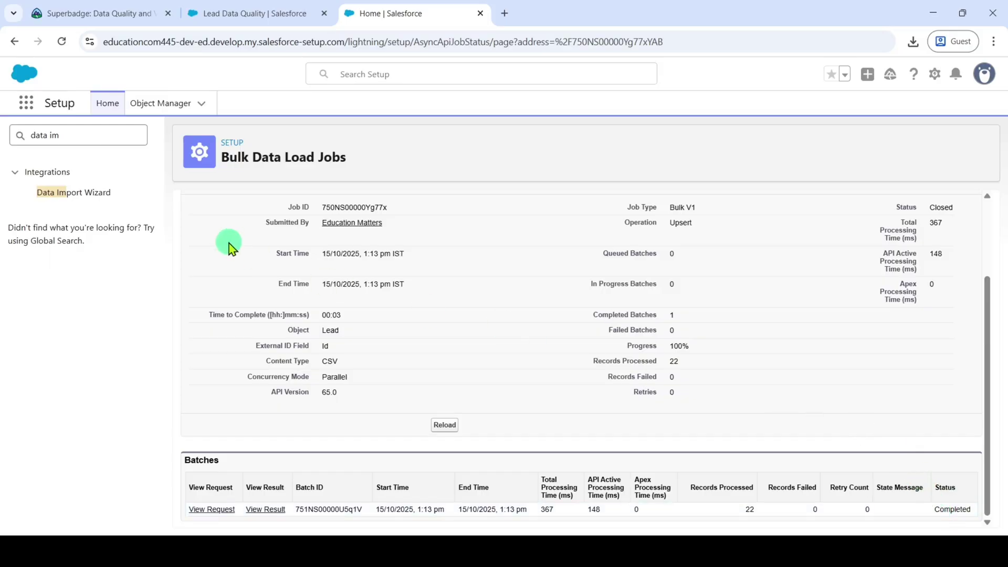
- Run Check Challenge for the Fix and Import Data challenge on Trailhead
click(126, 14)
scroll(876, 341, down, 10)
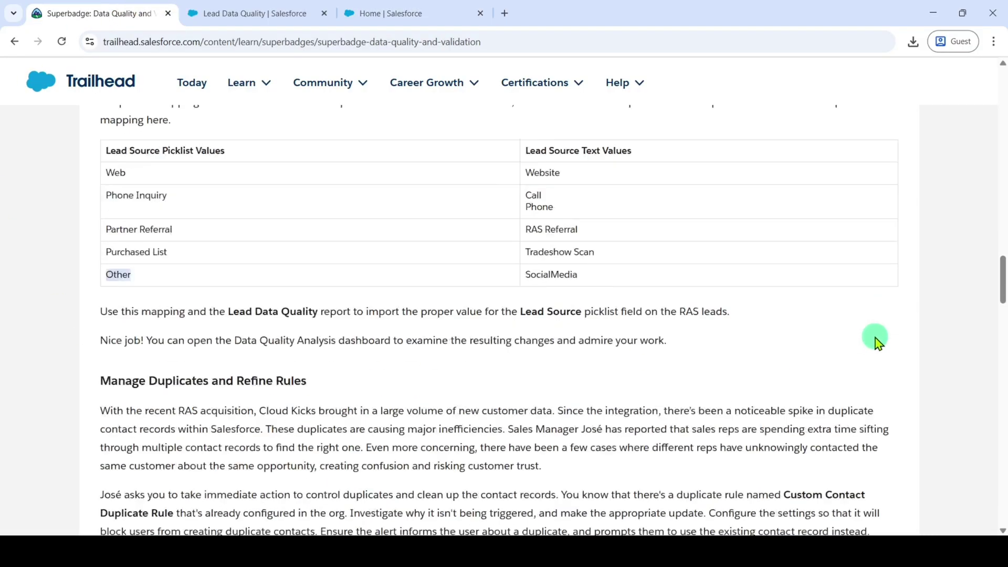
scroll(876, 366, down, 15)
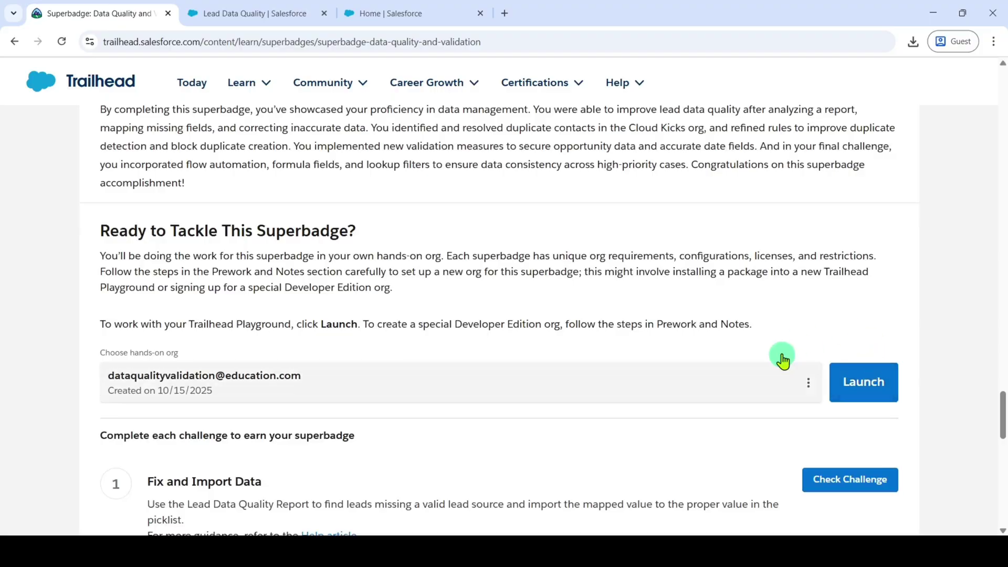
scroll(788, 367, down, 1)
click(856, 416)
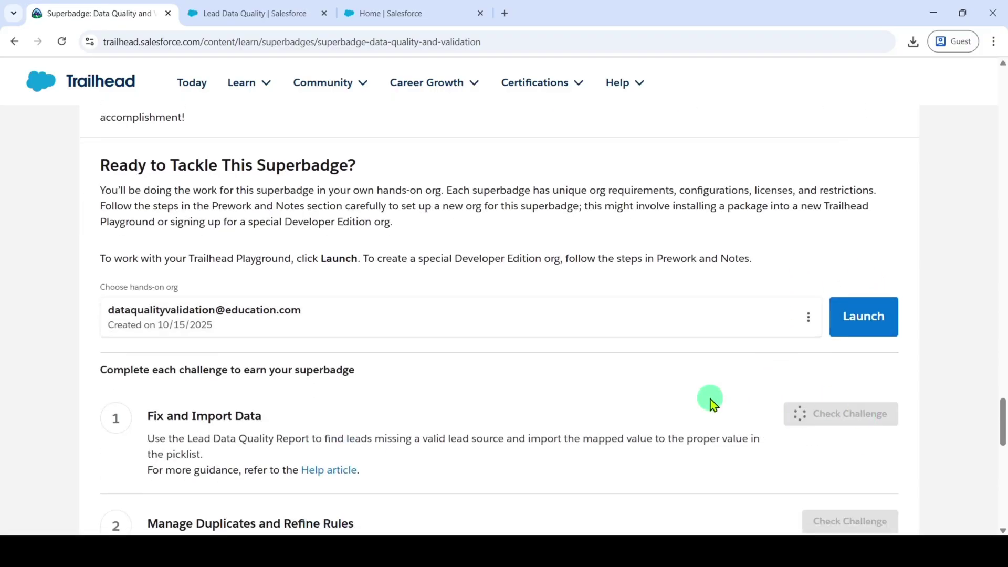